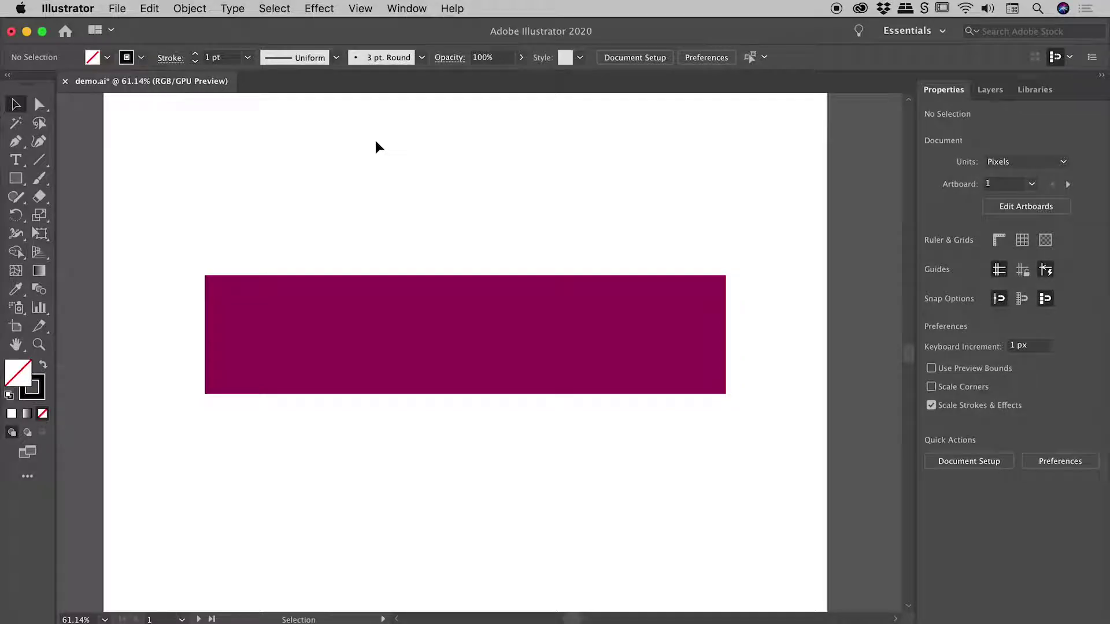
- Draw a seven-anchor zigzag open path with the Pen tool from above the magenta rectangle to below it
click(37, 197)
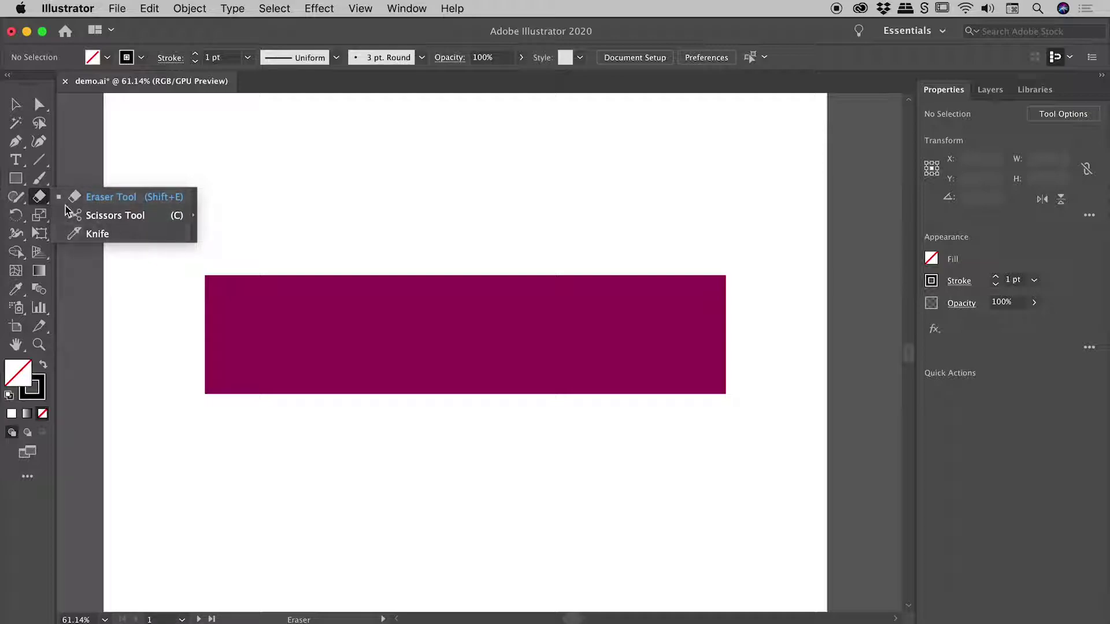
click(16, 143)
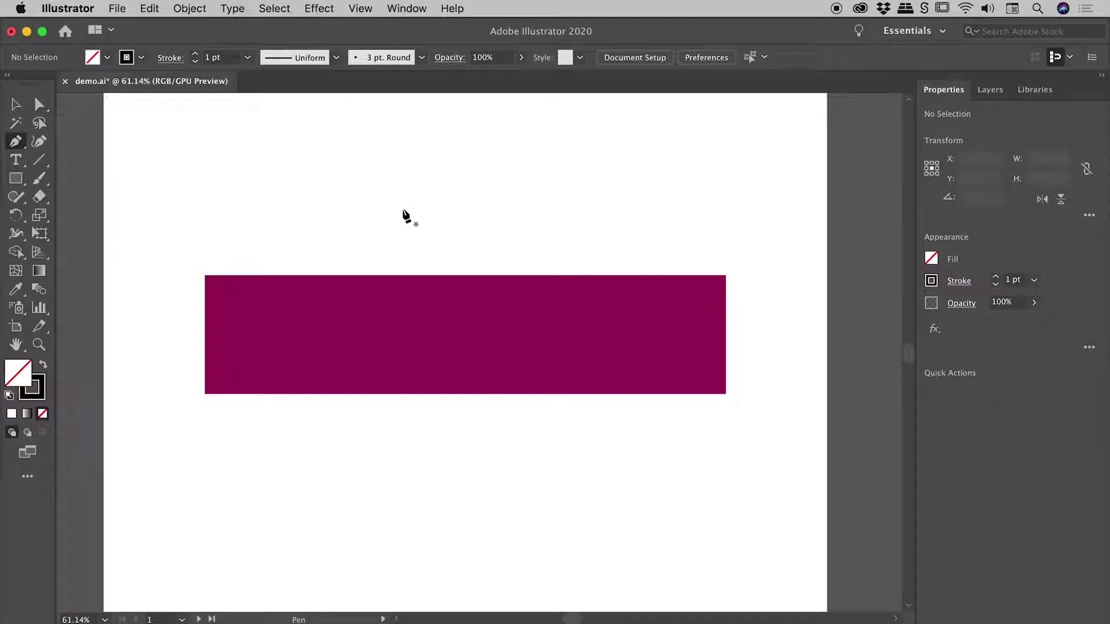
click(482, 215)
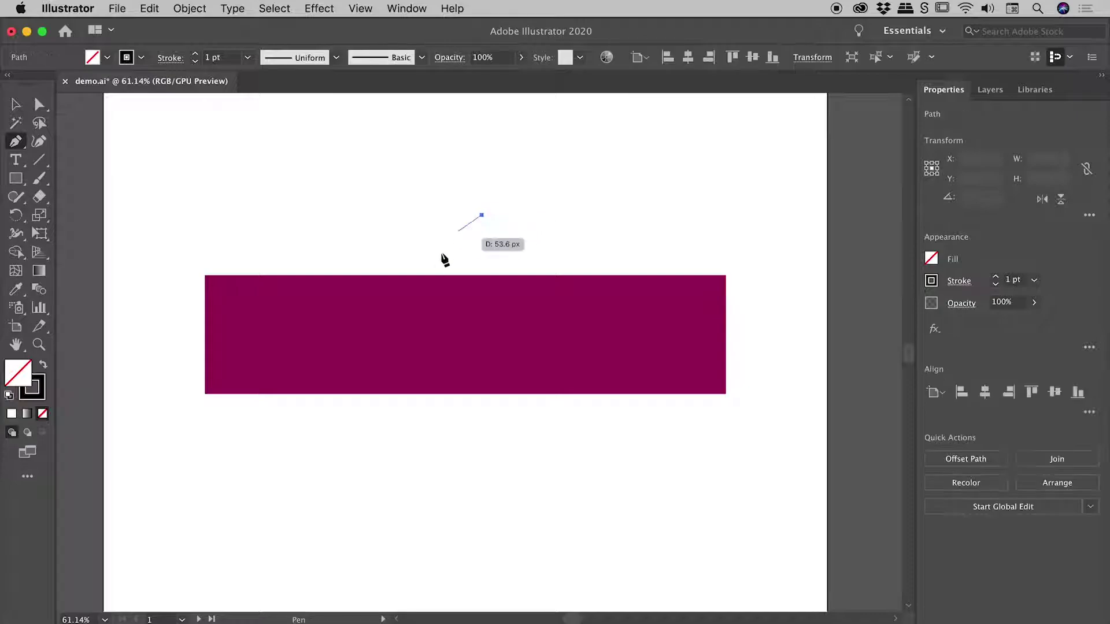
click(420, 289)
click(496, 308)
click(378, 324)
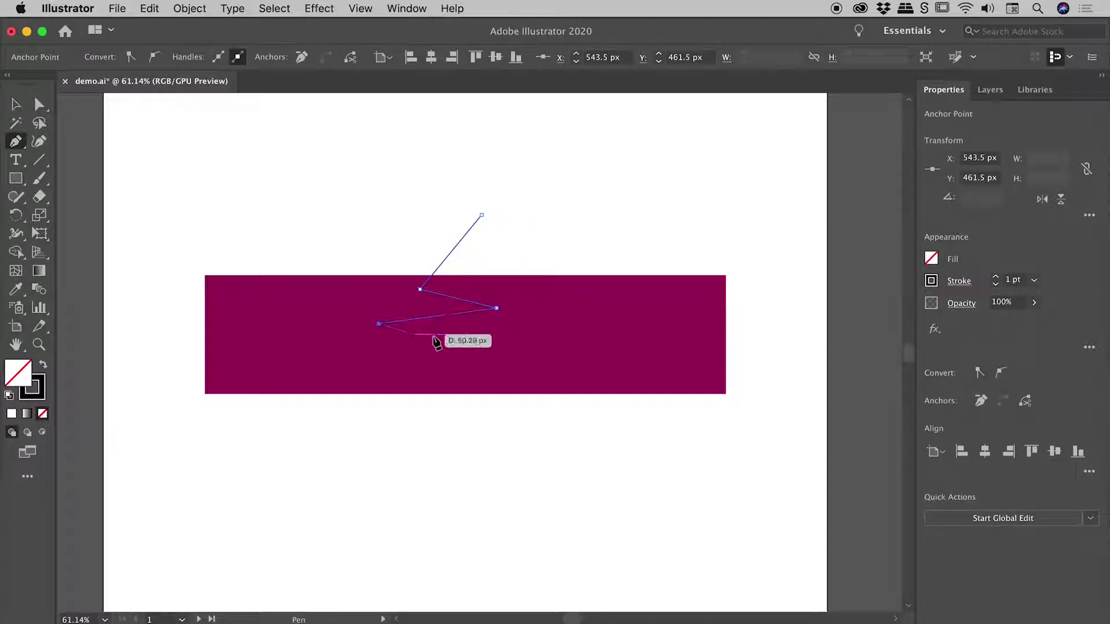
click(460, 344)
click(409, 359)
click(517, 460)
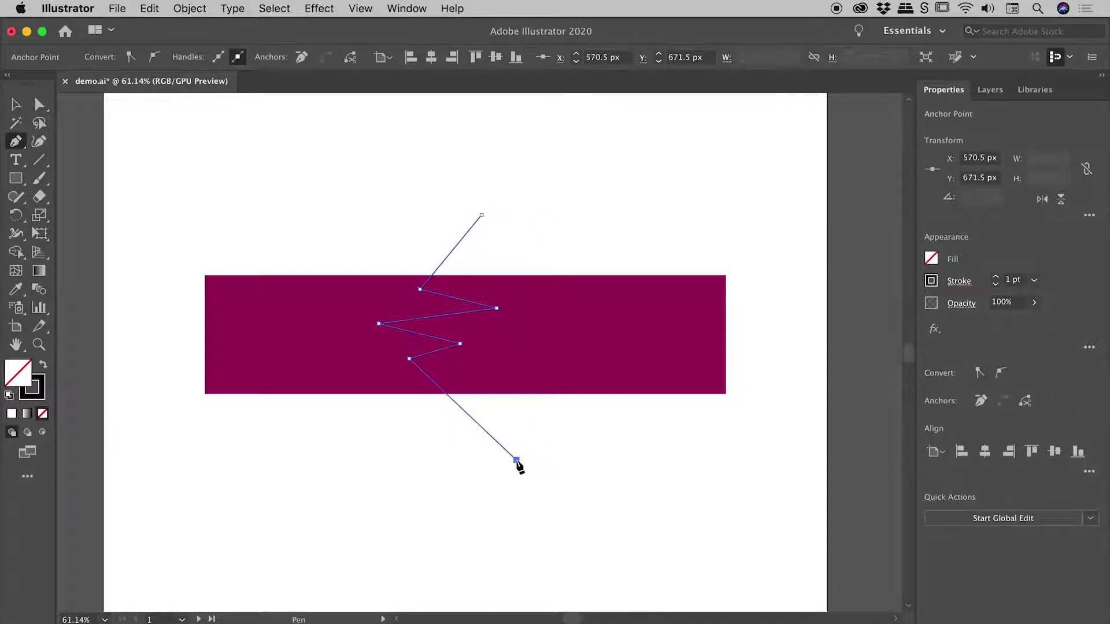
key(super)
super+click(450, 495)
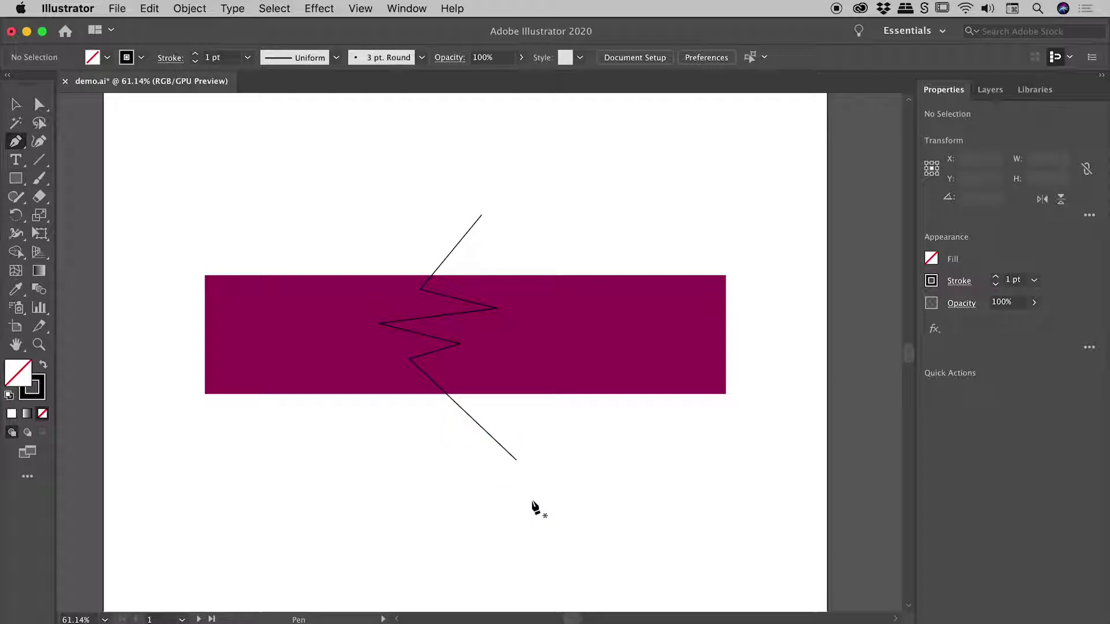
click(18, 105)
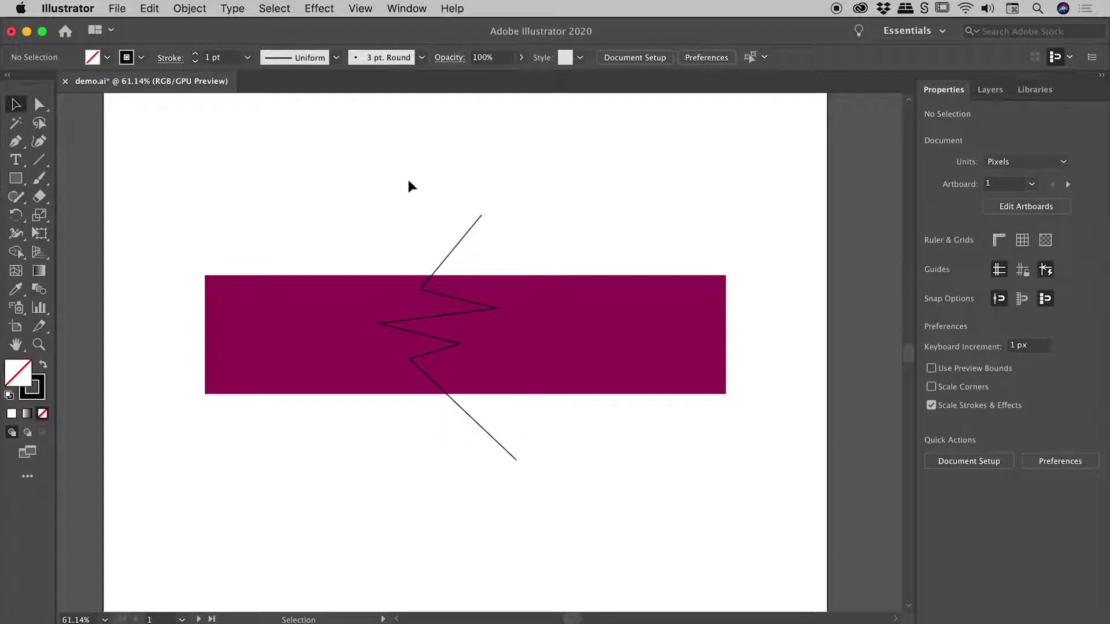
drag(409, 179, 522, 314)
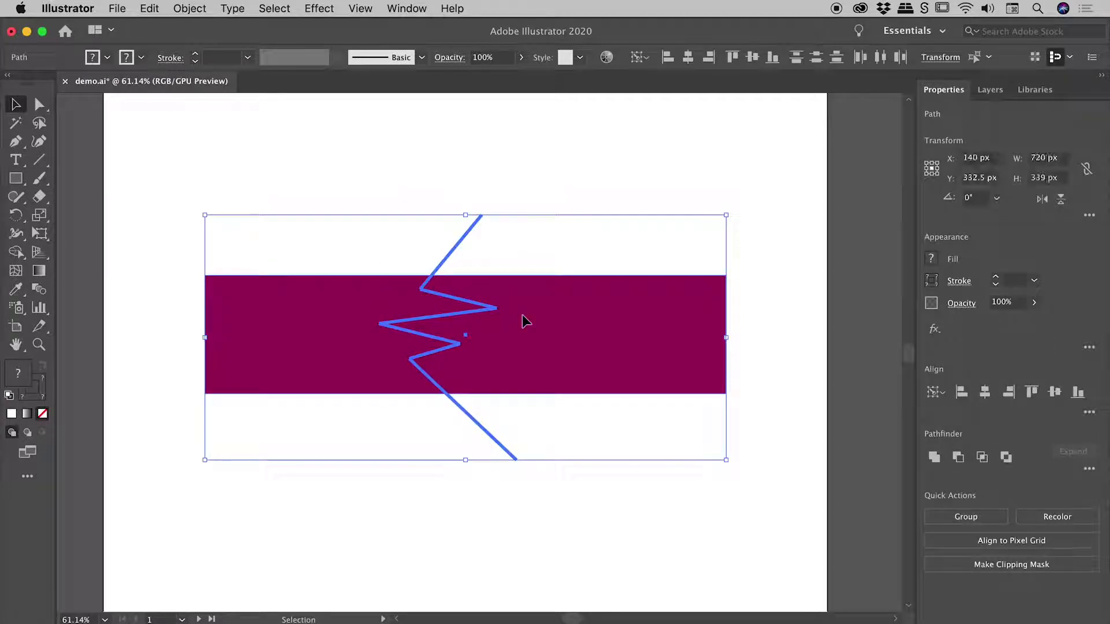
click(191, 9)
mouse_move(224, 354)
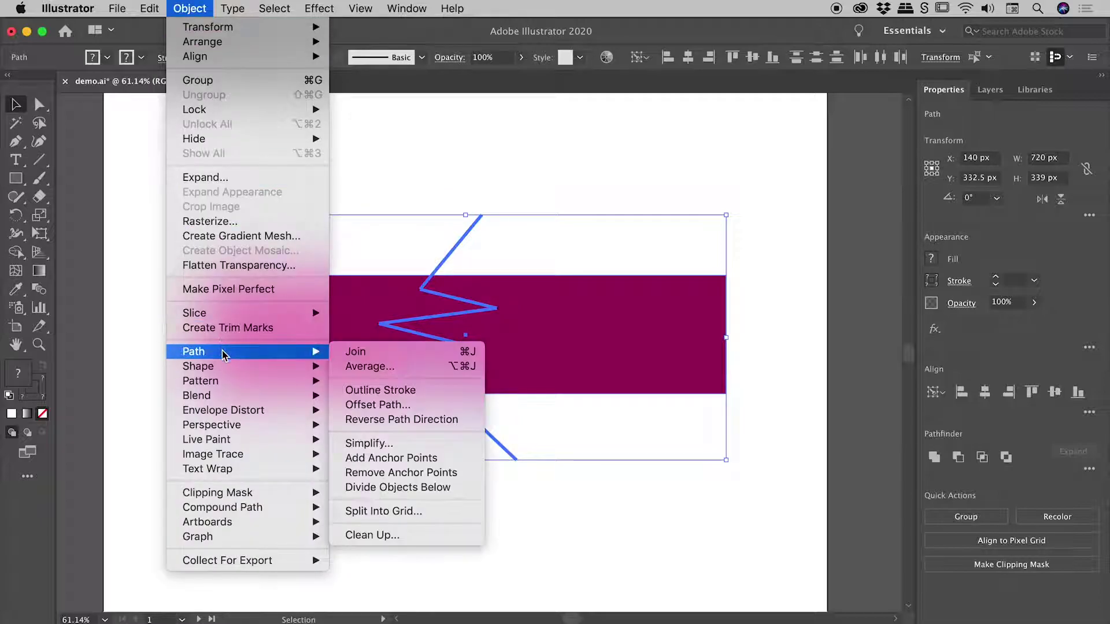
click(458, 488)
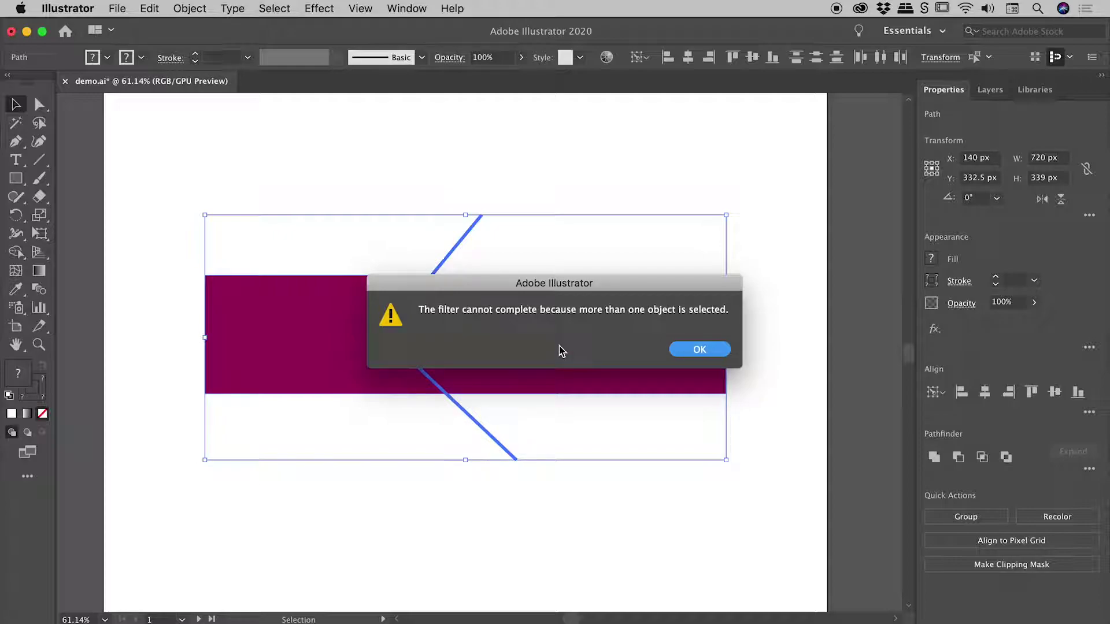
- Select only the zigzag path and apply Object > Path > Divide Objects Below
click(700, 348)
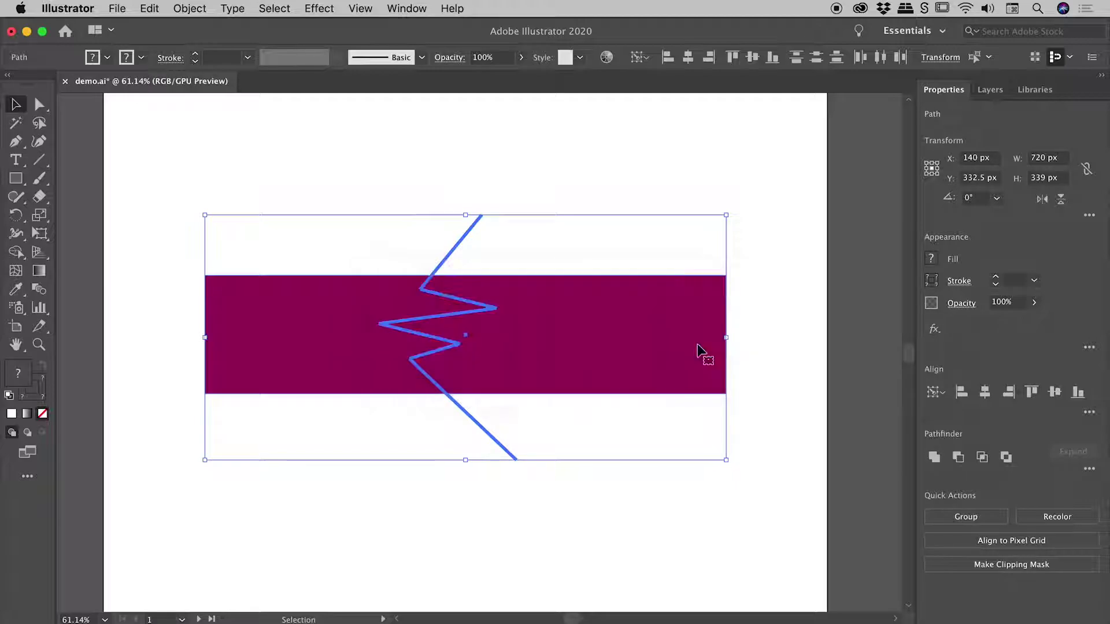
click(379, 152)
drag(378, 153, 514, 226)
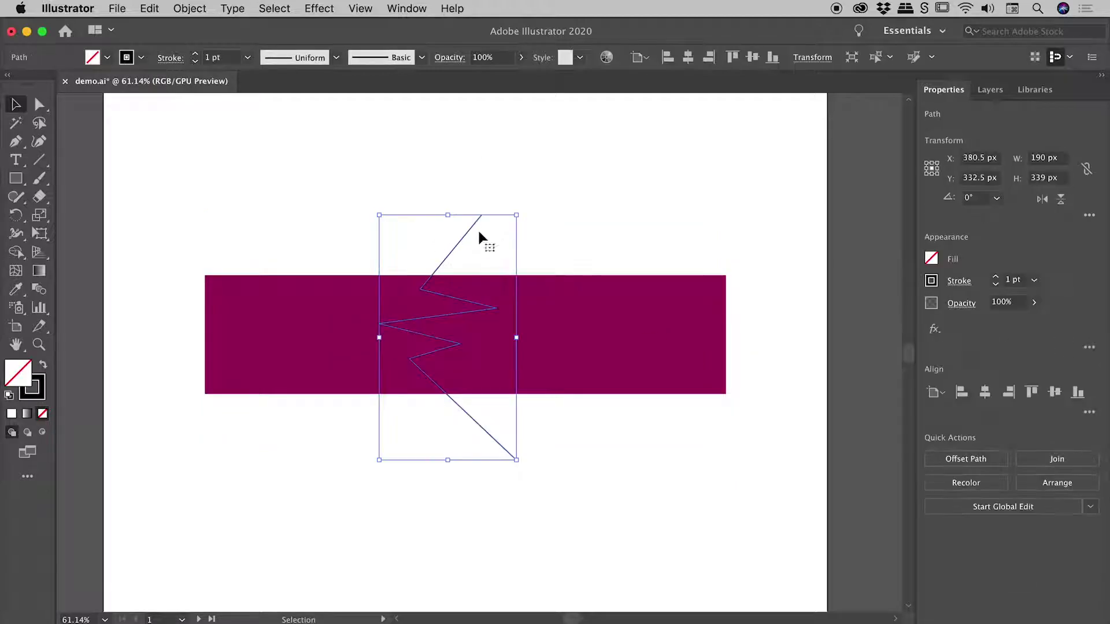
click(188, 9)
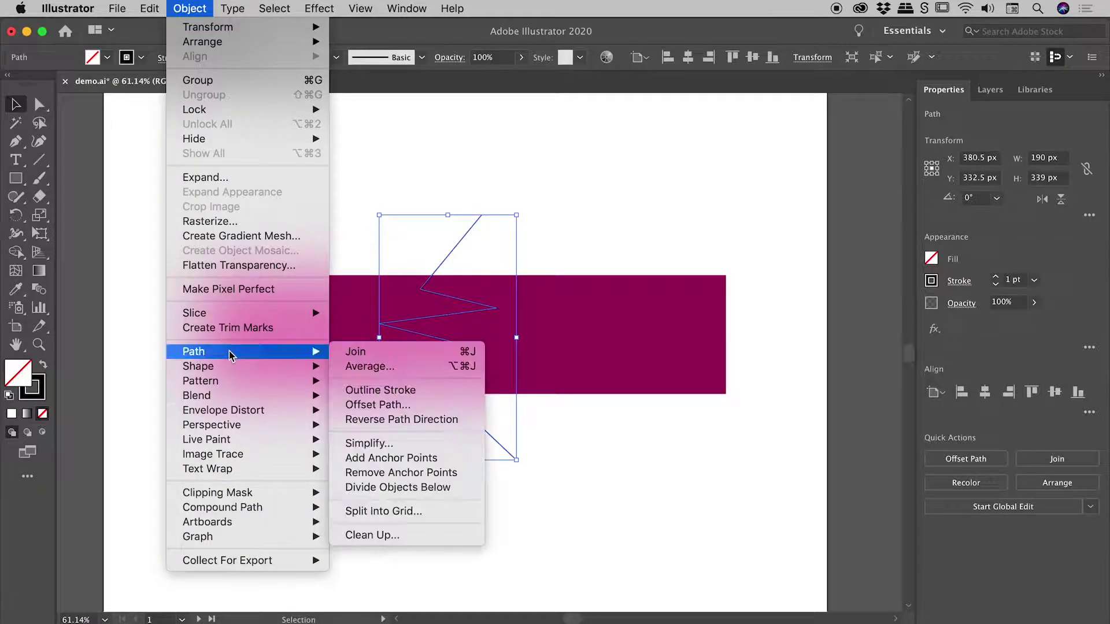
click(428, 489)
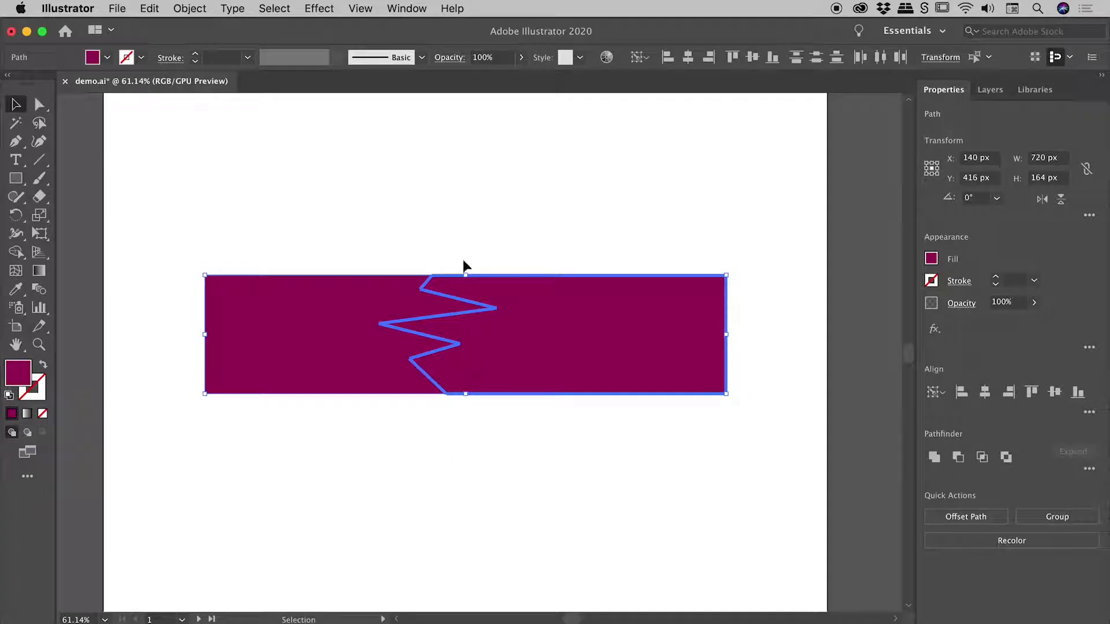
- Drag the left piece left and the right piece right to separate the halves
click(459, 239)
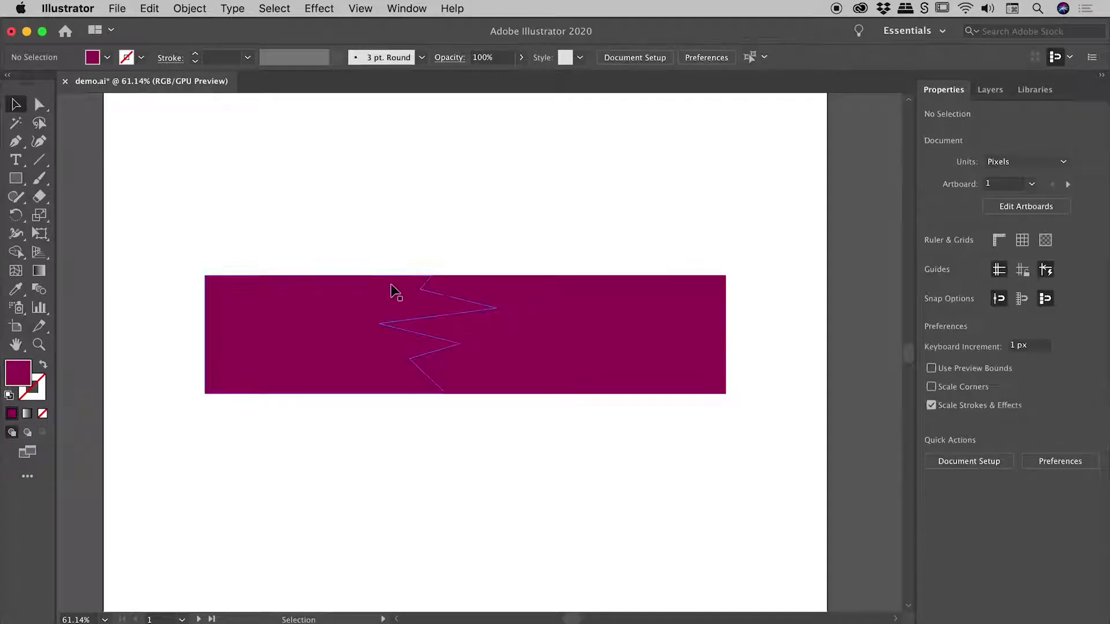
drag(383, 287, 323, 275)
drag(527, 311, 588, 316)
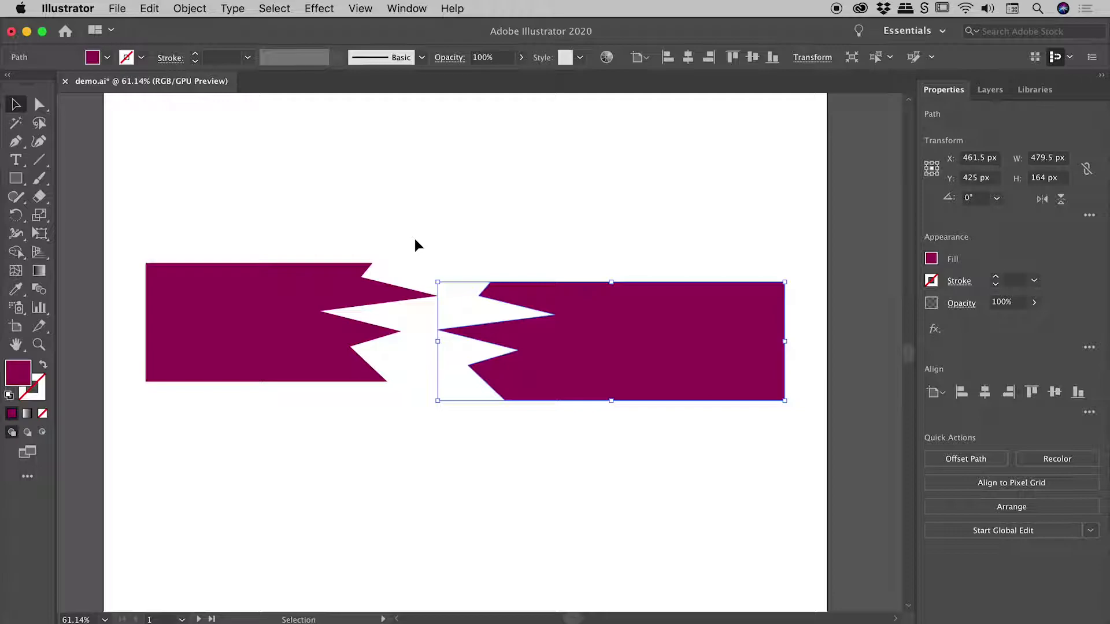
- Bring the second artboard into view and cut the top rectangle along the black zigzag
click(607, 232)
scroll(665, 241, right, 10)
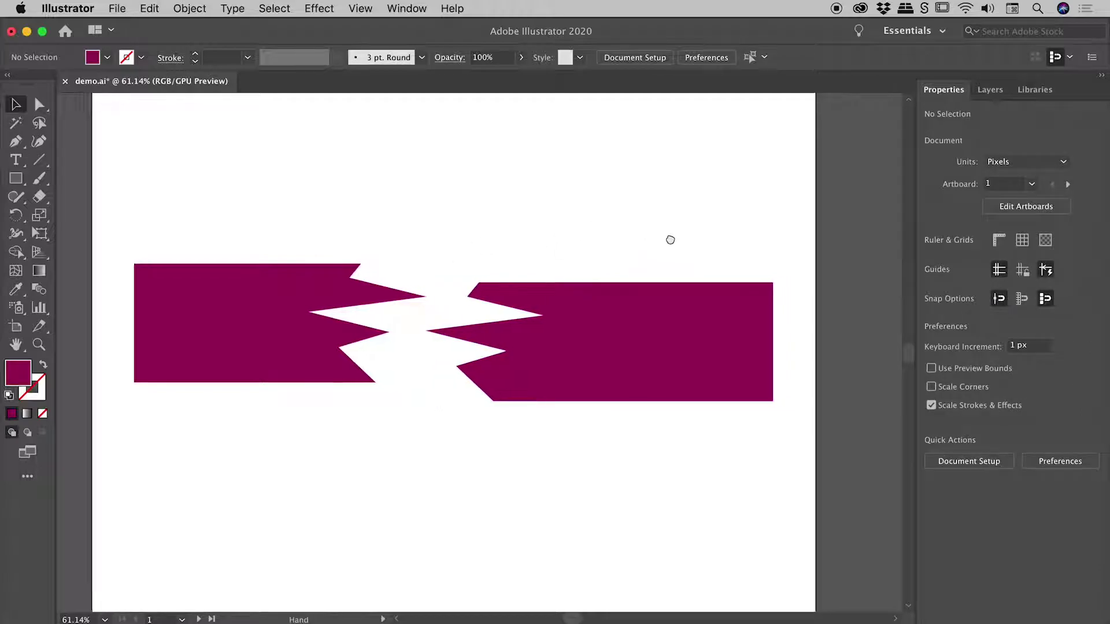
drag(534, 278, 278, 287)
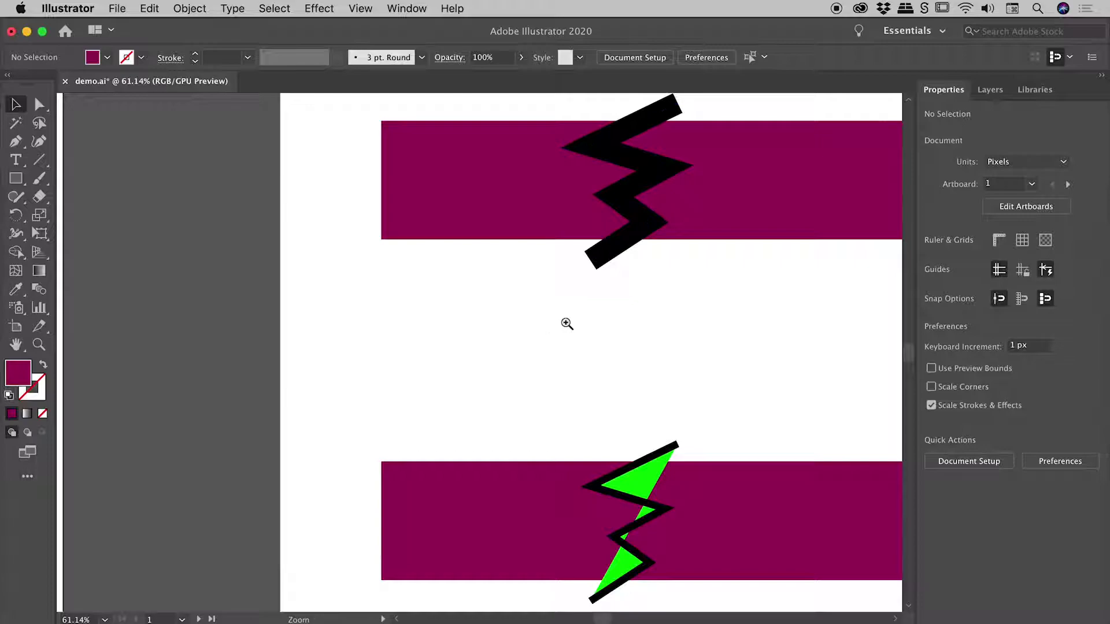
drag(567, 322, 429, 329)
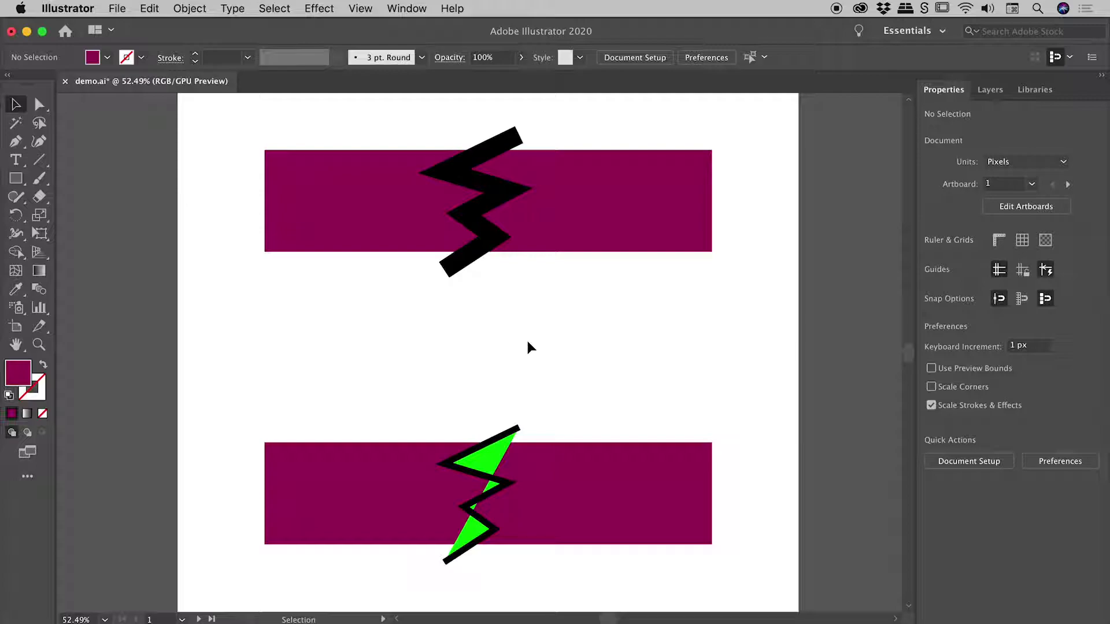
click(518, 140)
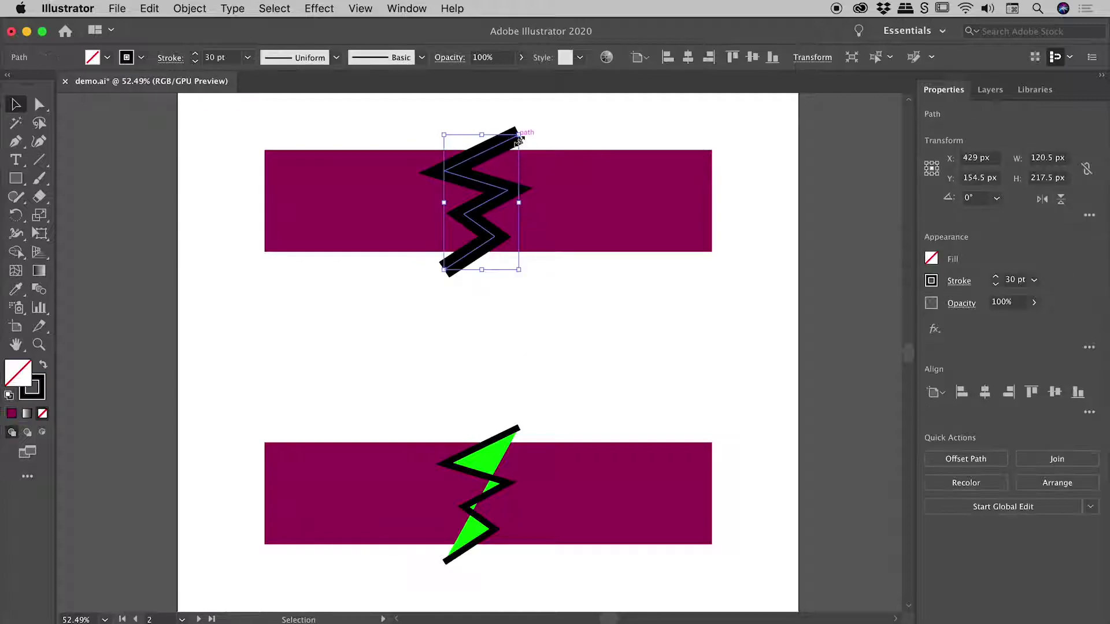
click(504, 447)
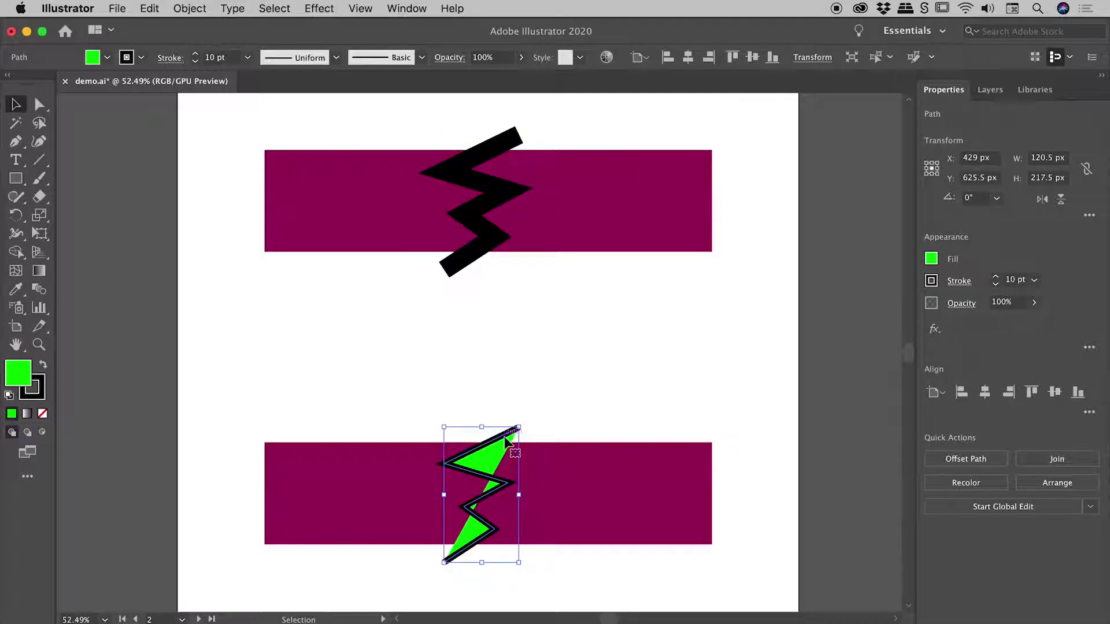
click(507, 347)
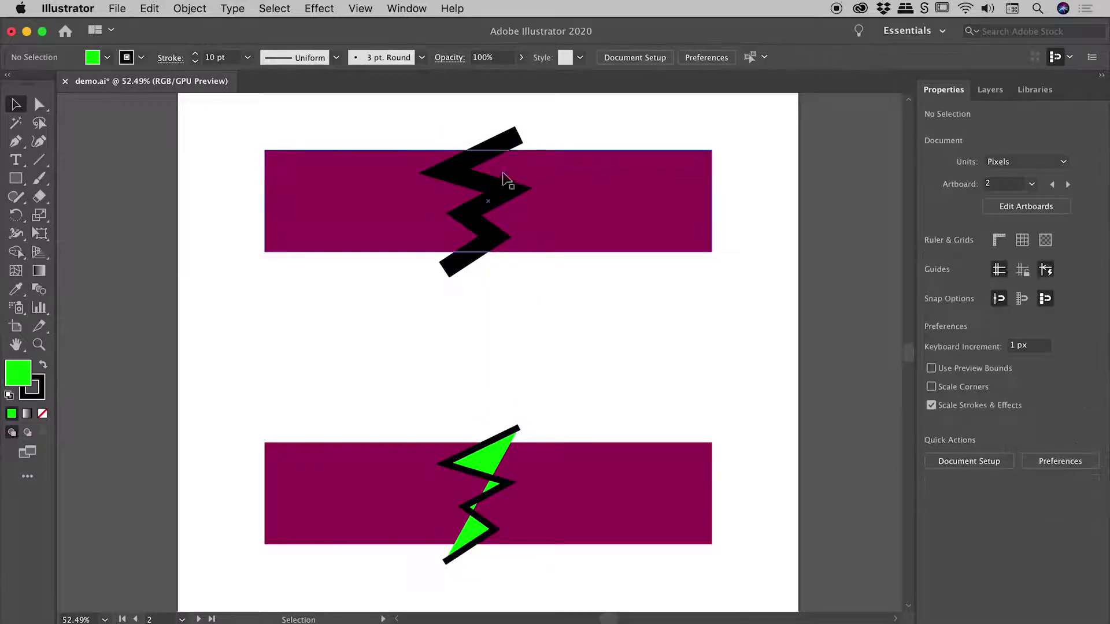
click(507, 142)
click(189, 8)
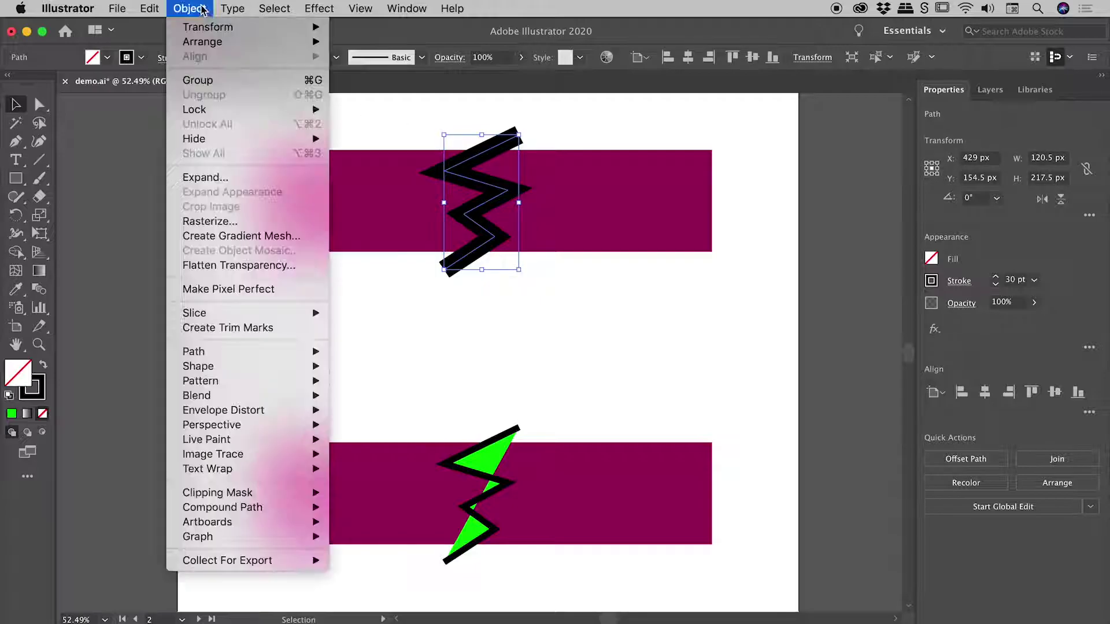
mouse_move(241, 353)
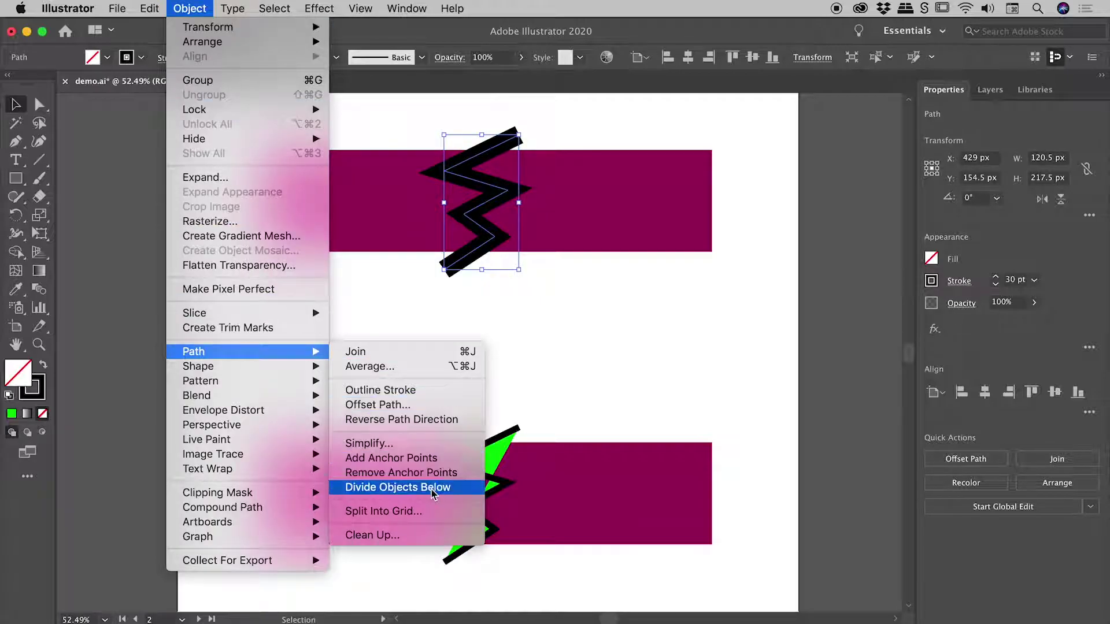
click(397, 487)
- Select the green zigzag and cut the bottom rectangle along it with Divide Objects Below
click(512, 330)
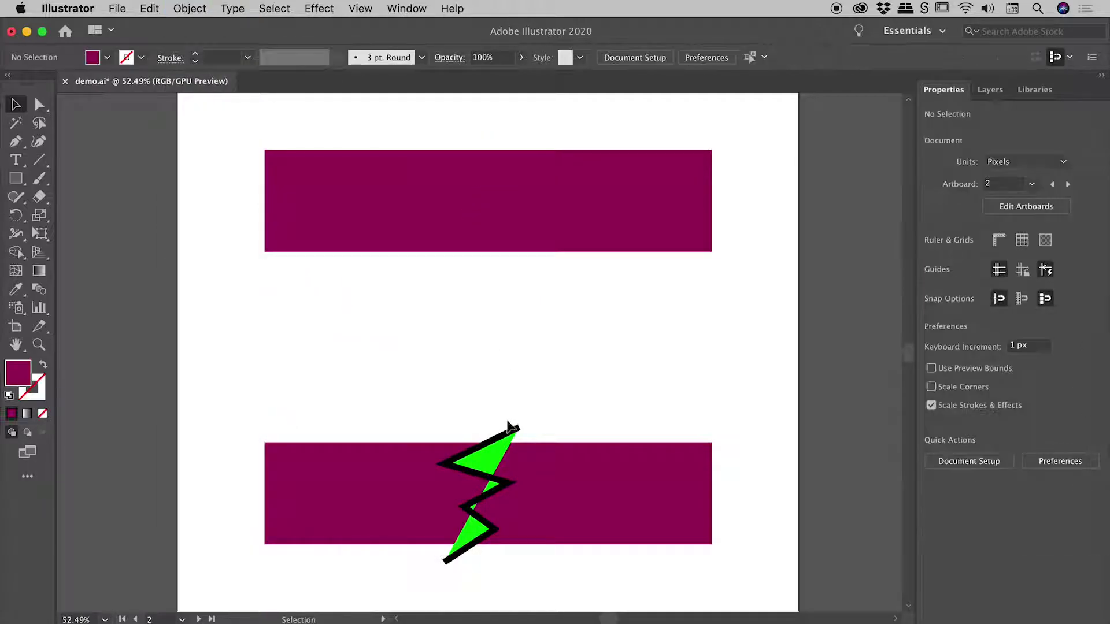
click(509, 441)
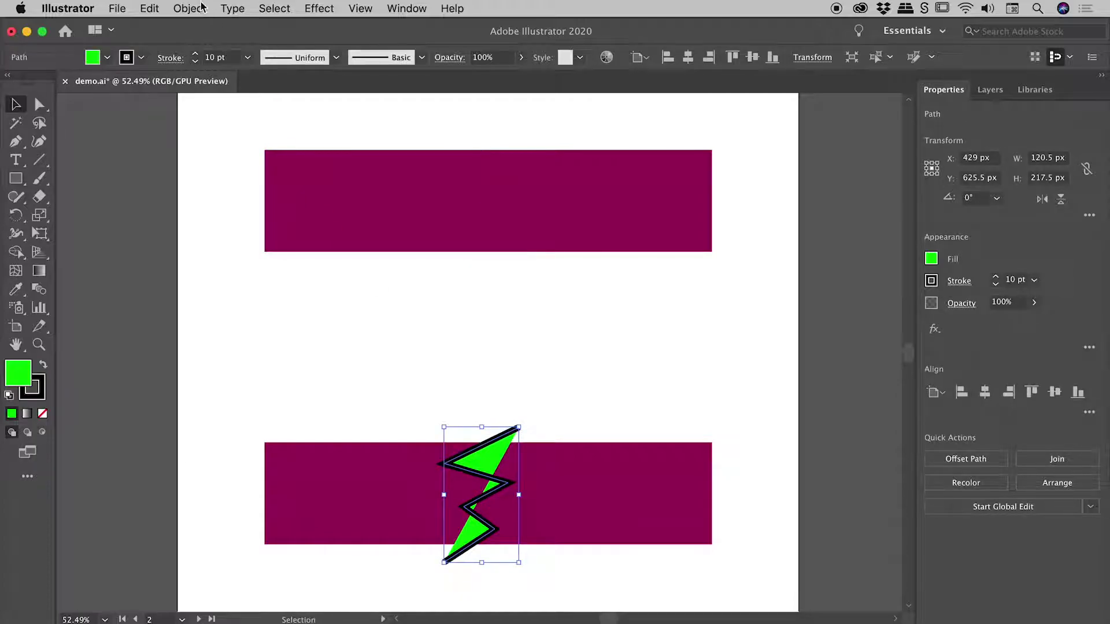
click(190, 8)
mouse_move(240, 354)
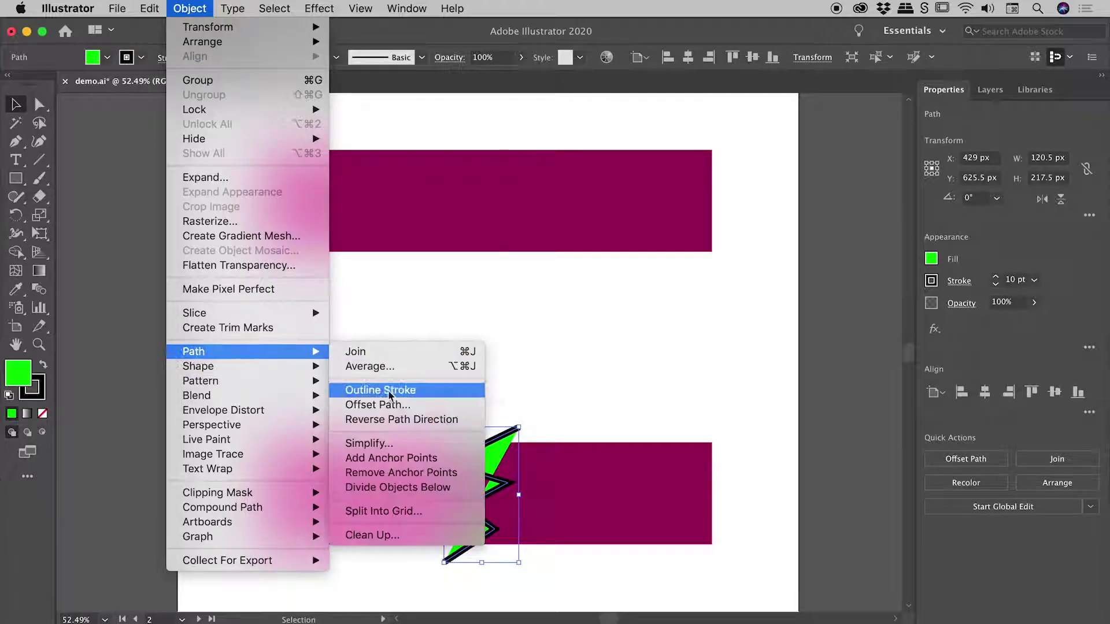
click(410, 489)
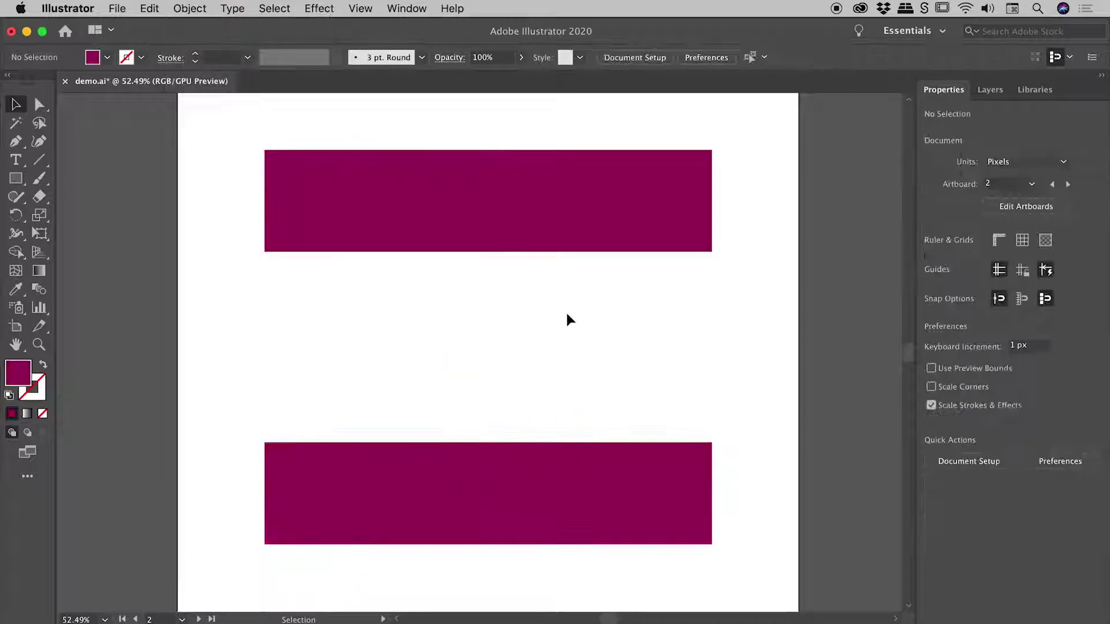
click(619, 223)
- Select both right pieces together, drag them right, and deselect
shift+click(615, 536)
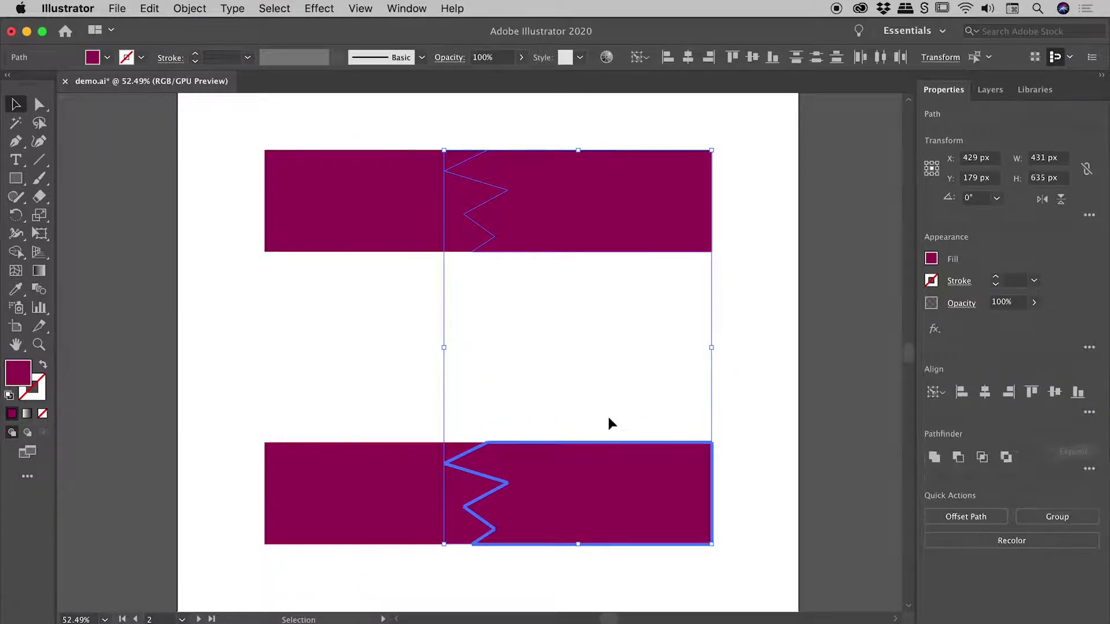
drag(614, 457, 662, 463)
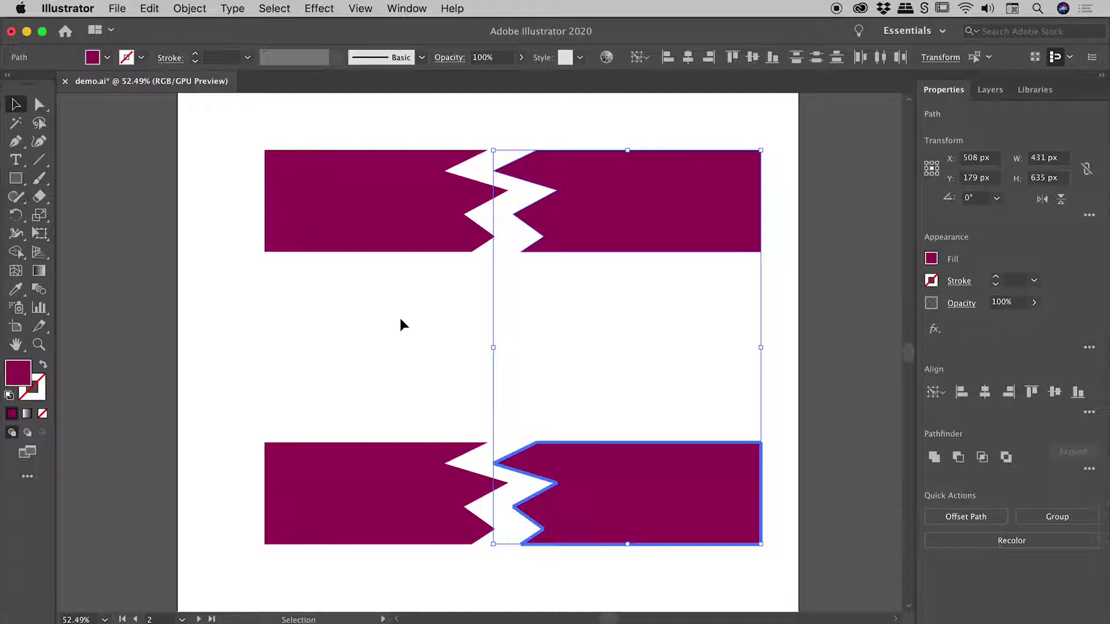
click(403, 324)
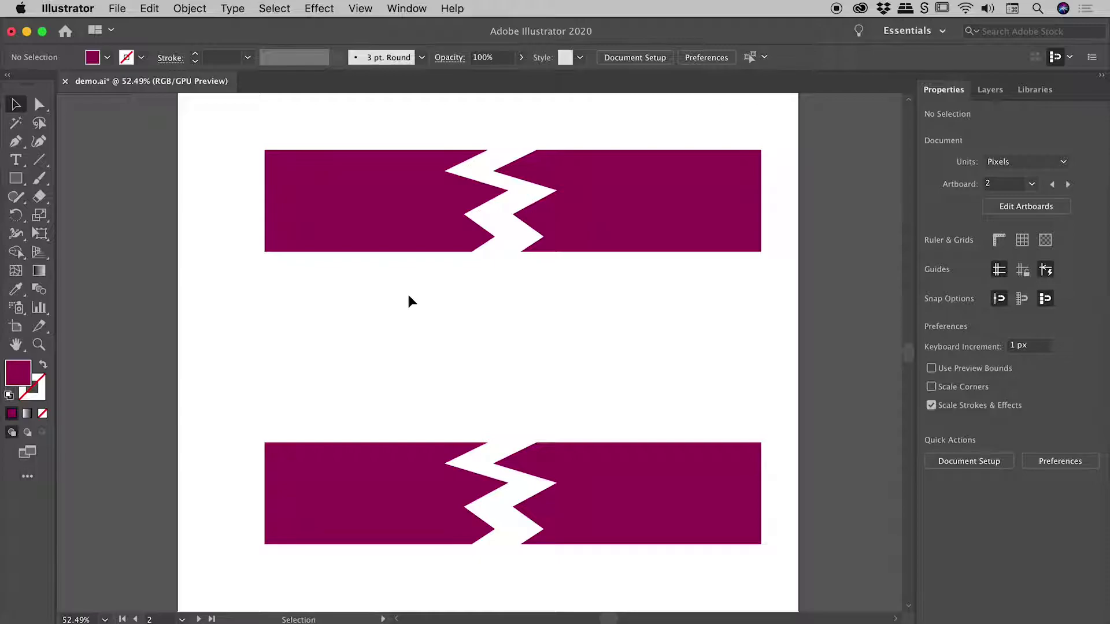
- Zoom out and draw an unfilled three-point S-curve through both teal circles with the Pen tool
scroll(685, 324, right, 15)
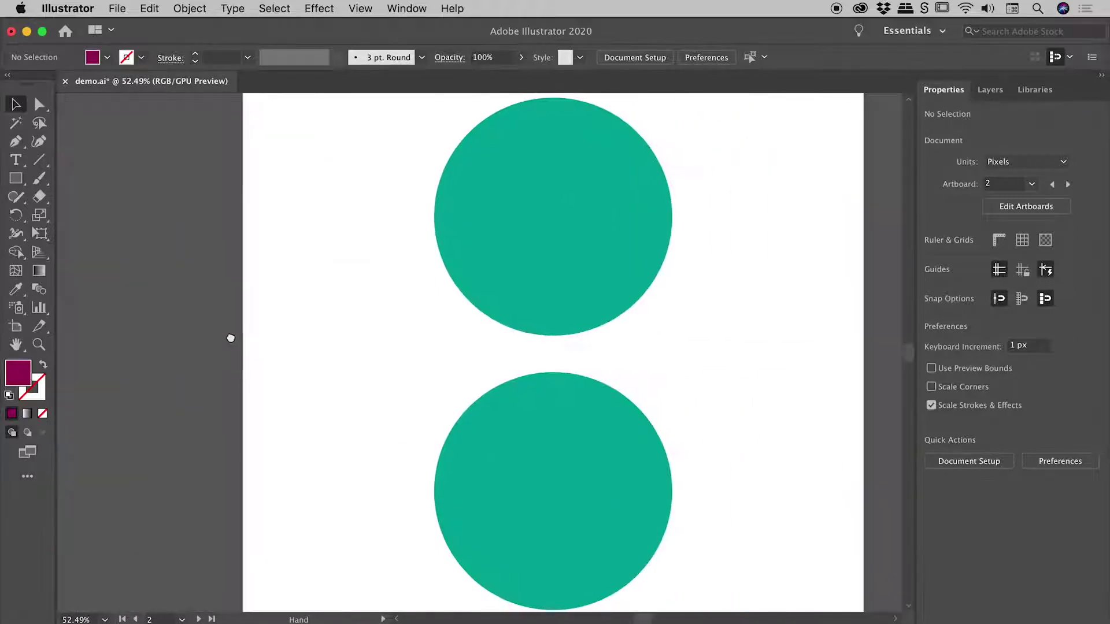
key(z)
alt+click(569, 338)
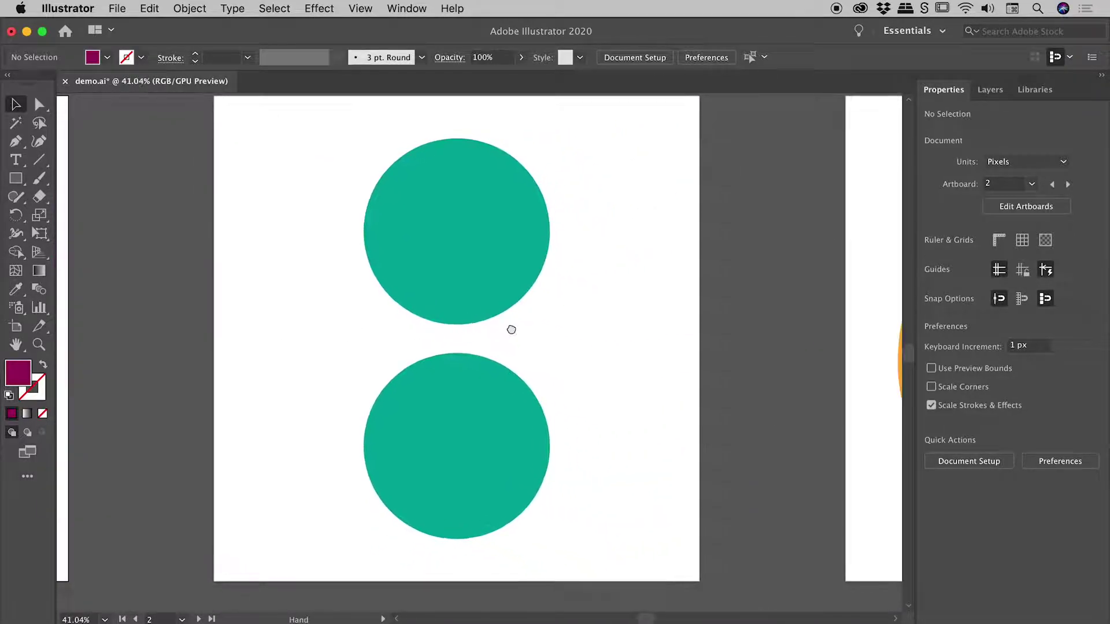
alt+click(507, 325)
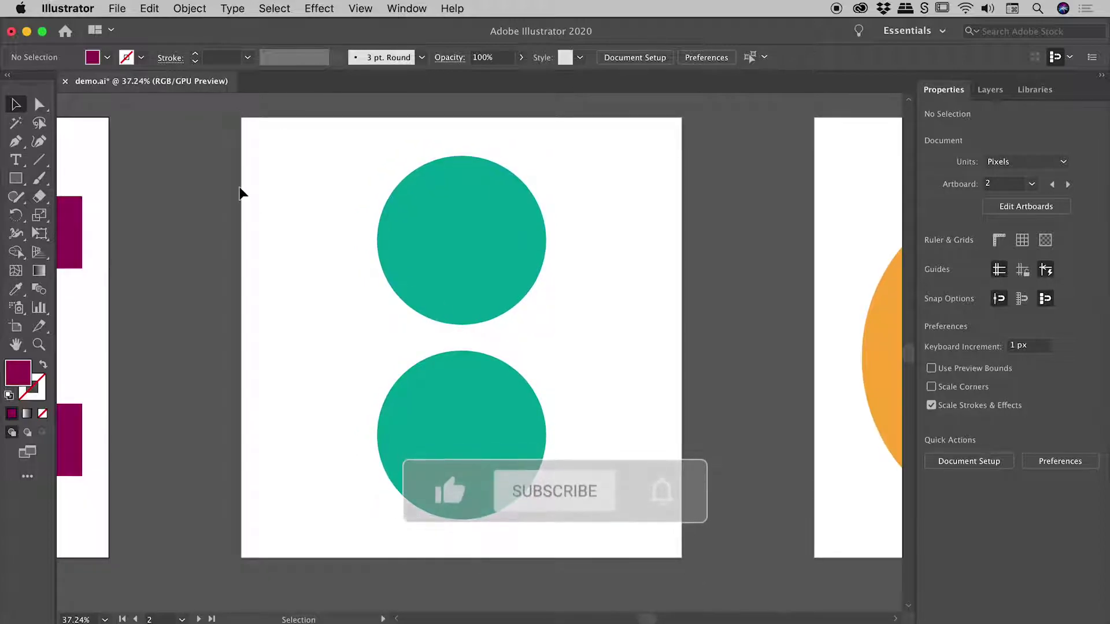
key(p)
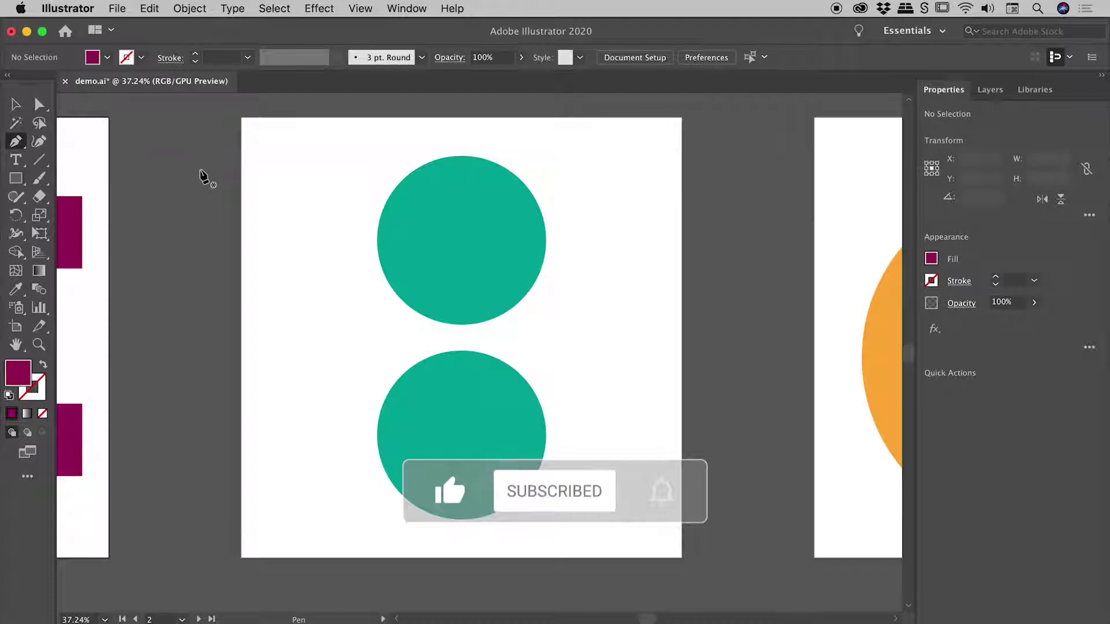
key(d)
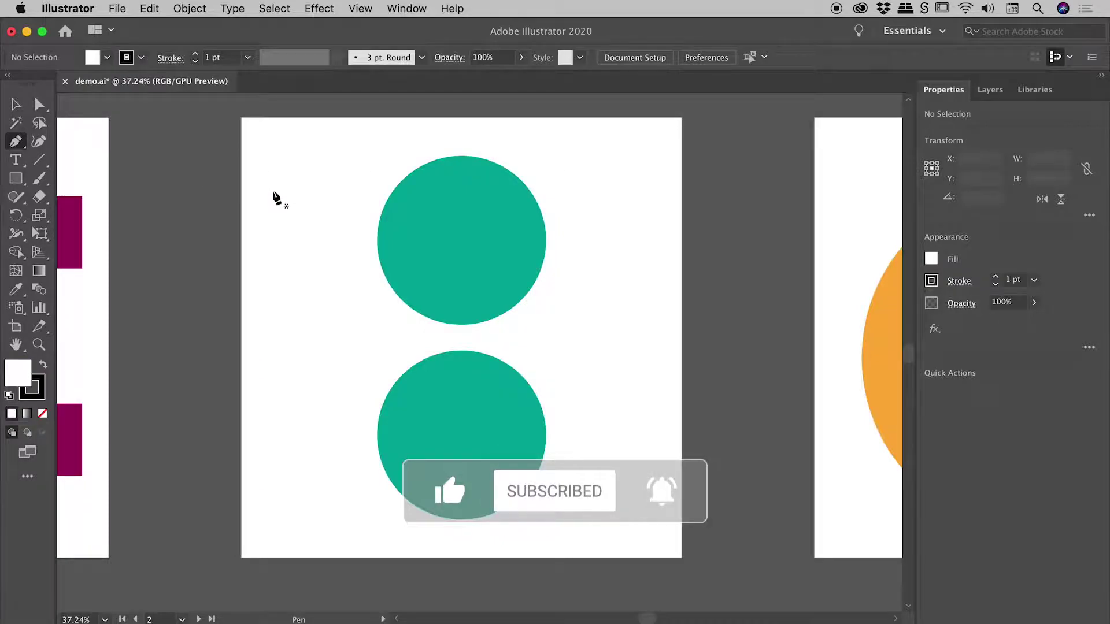
key(/)
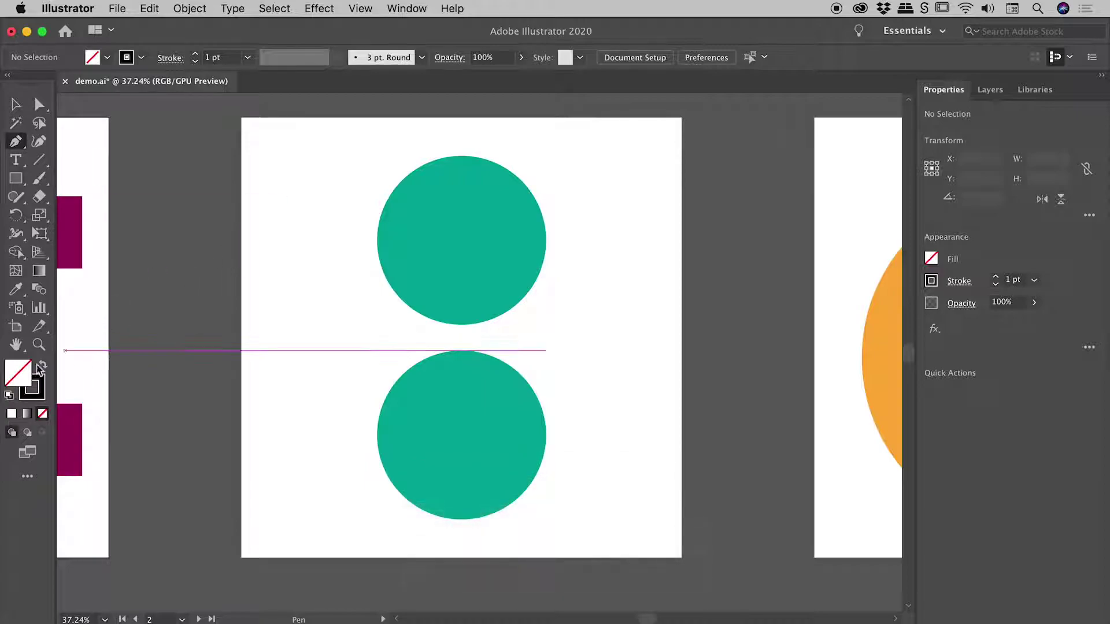
drag(538, 128, 590, 98)
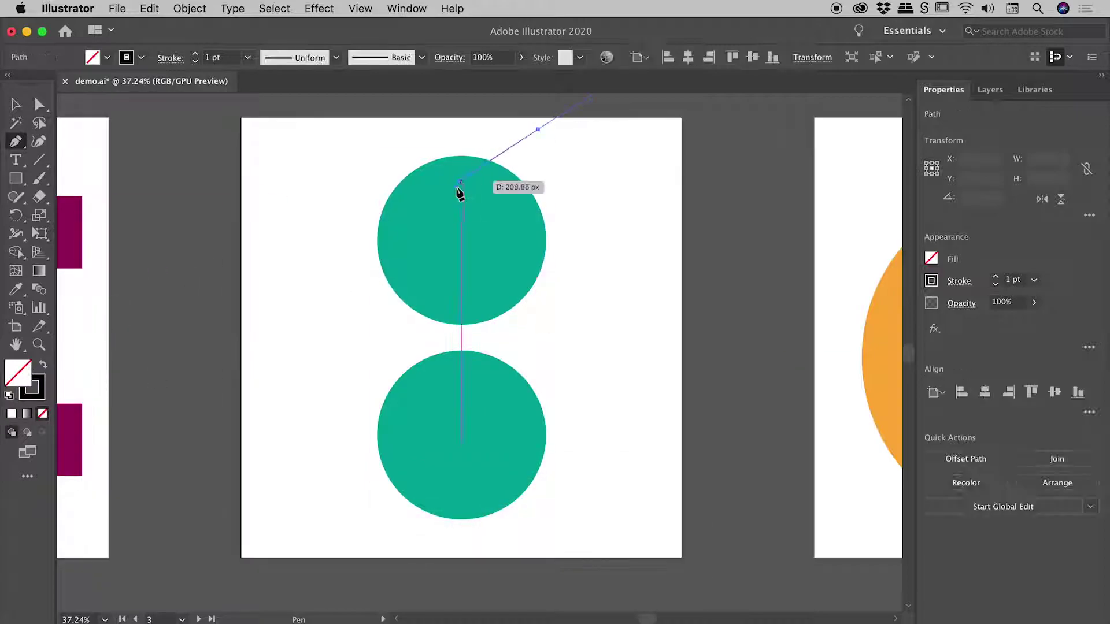
drag(476, 315, 536, 380)
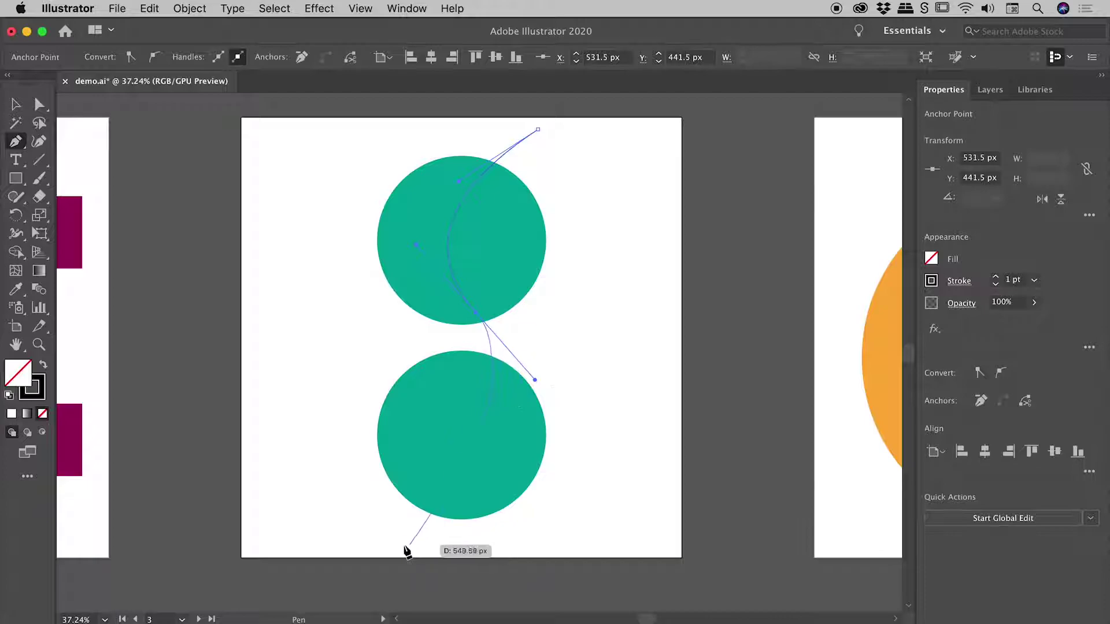
drag(404, 545, 285, 577)
key(Escape)
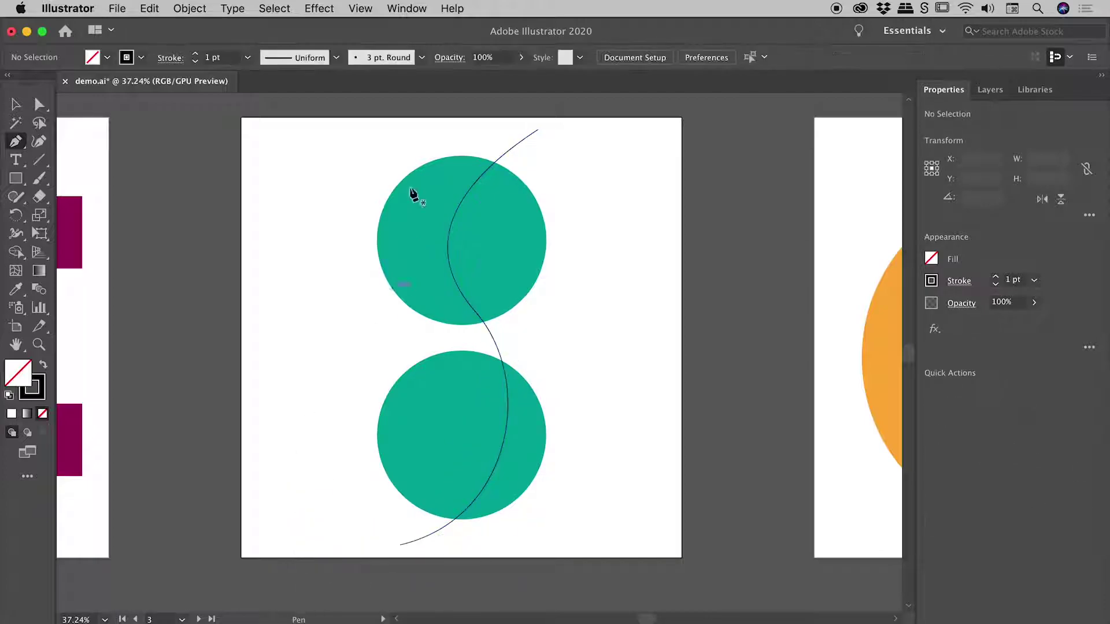
- Select the S-curve and apply Object > Path > Divide Objects Below to the circles
key(v)
drag(514, 113, 559, 157)
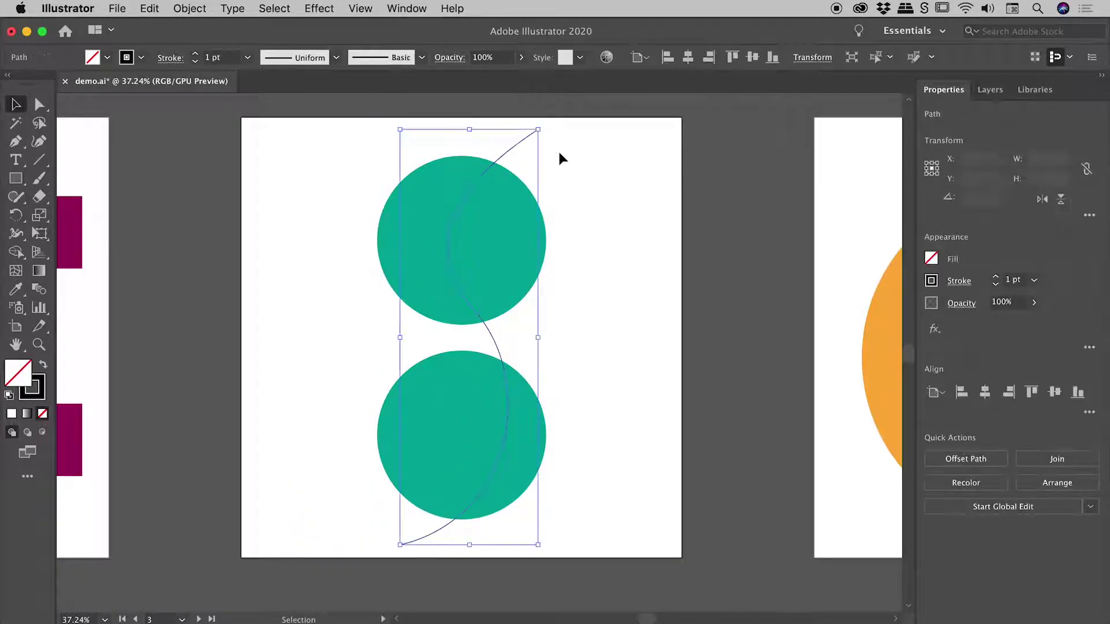
click(189, 8)
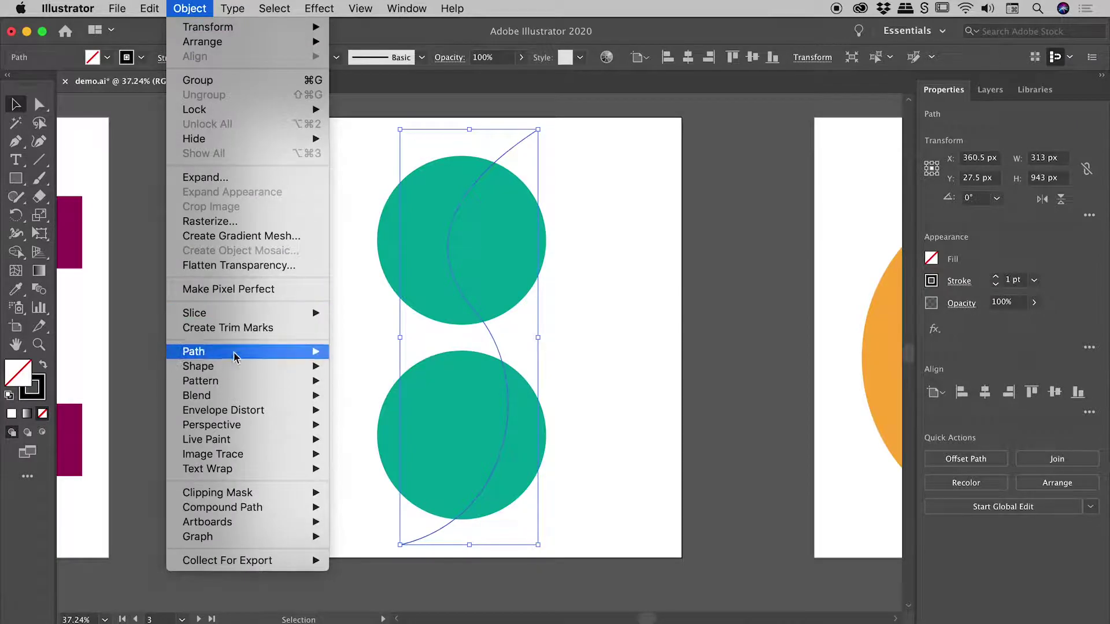
mouse_move(233, 357)
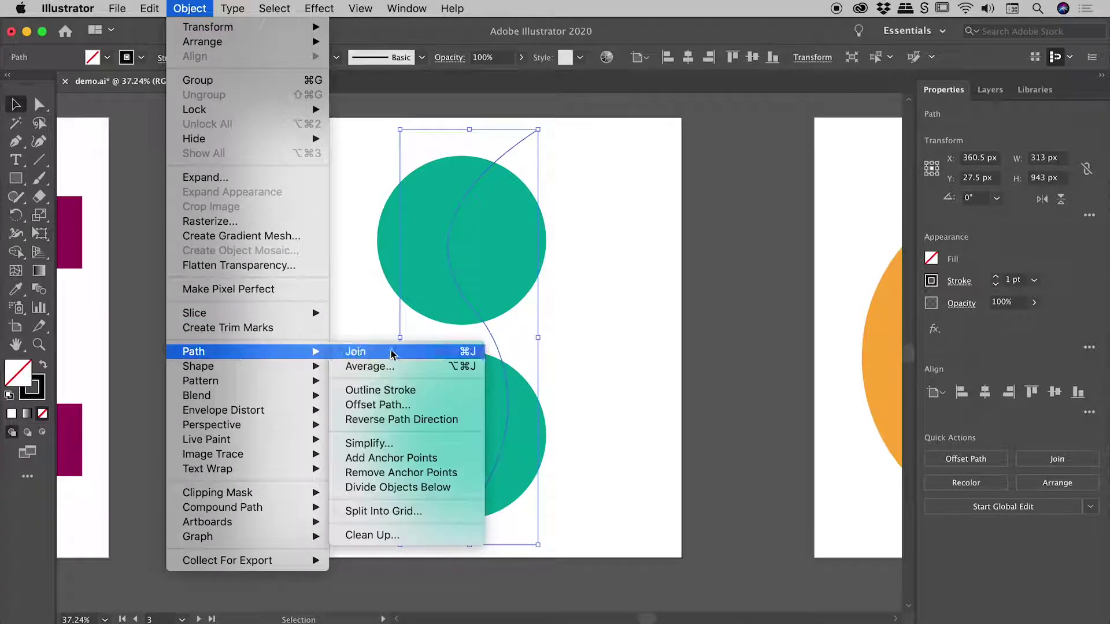
click(457, 491)
- Drag the top lens piece and bottom crescent piece right, then pan to the orange face
click(609, 330)
drag(527, 255, 555, 246)
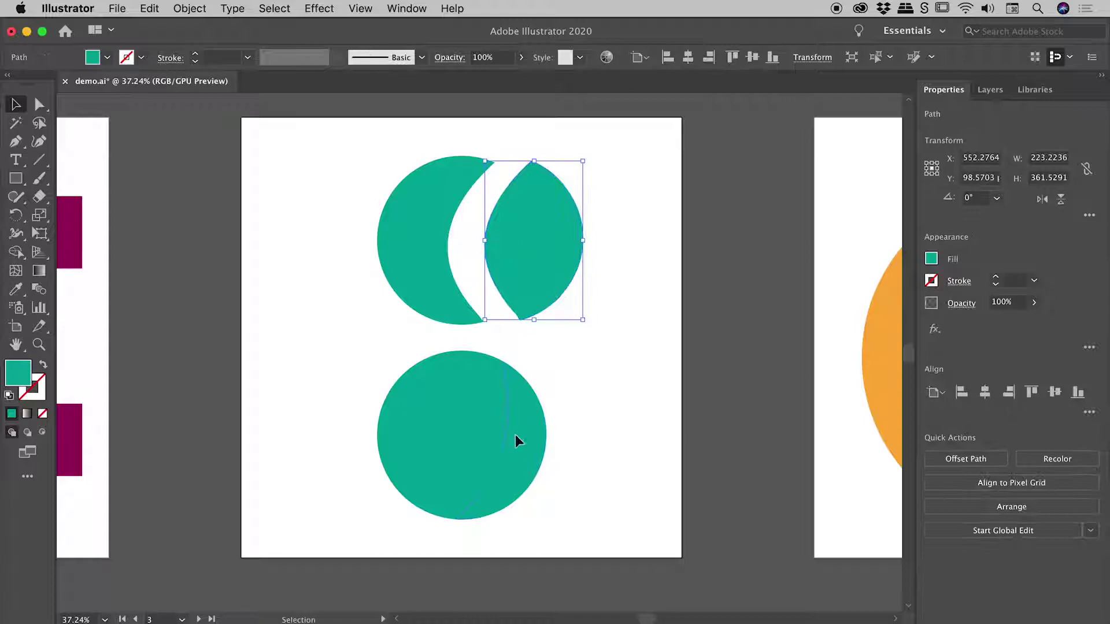
drag(515, 440, 544, 441)
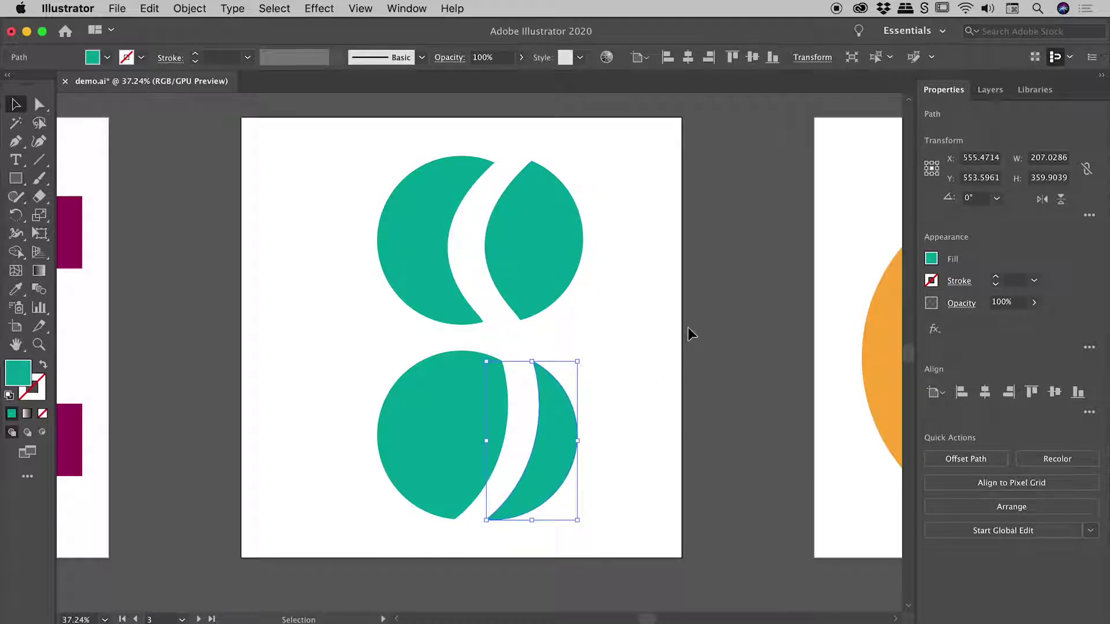
click(750, 306)
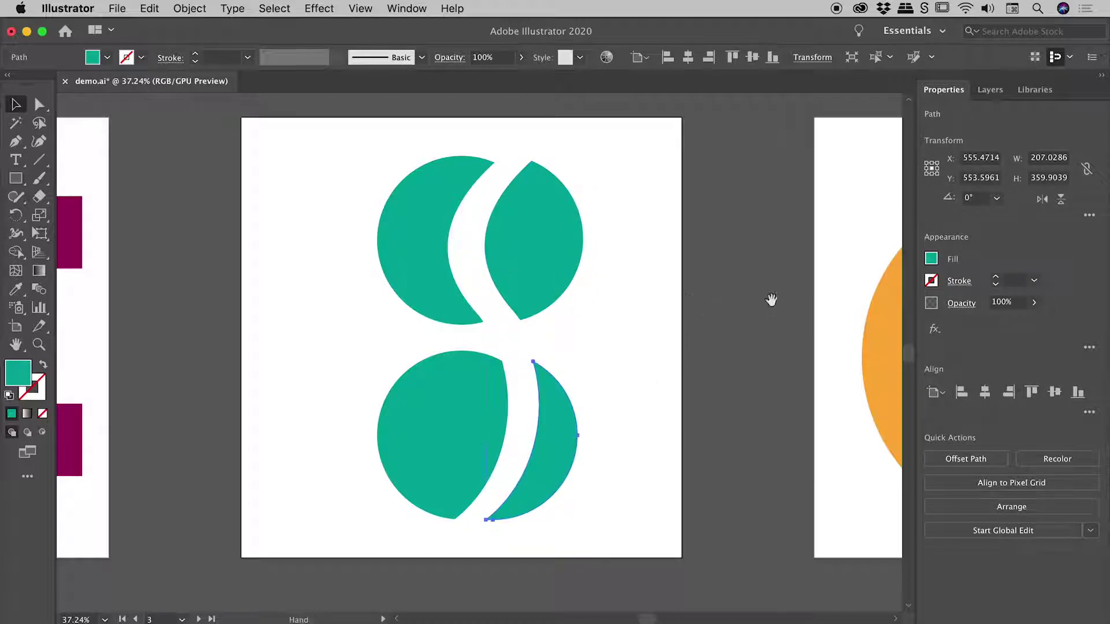
drag(771, 300, 310, 295)
drag(391, 305, 366, 310)
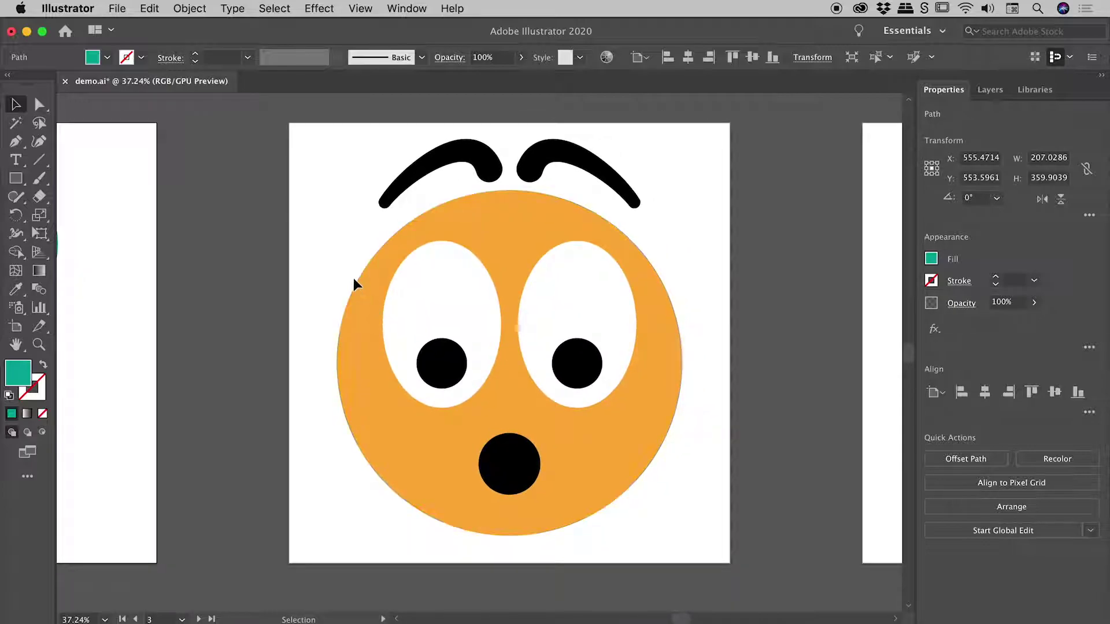
- Draw an unfilled straight line from the artboard's top edge to its bottom-left corner
key(p)
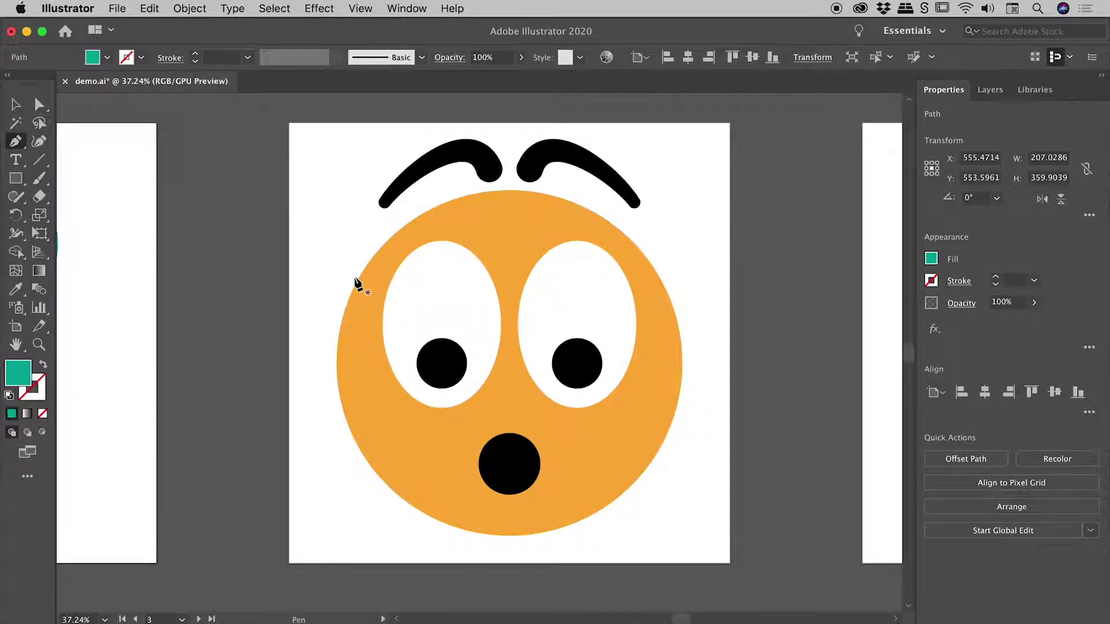
key(d)
key(slash)
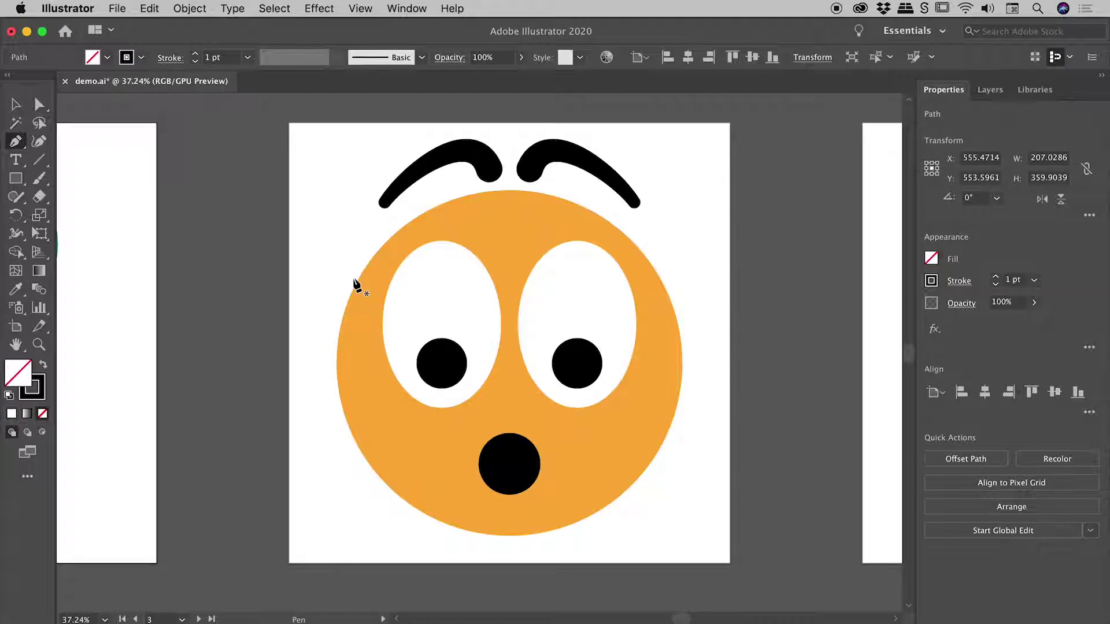
click(612, 123)
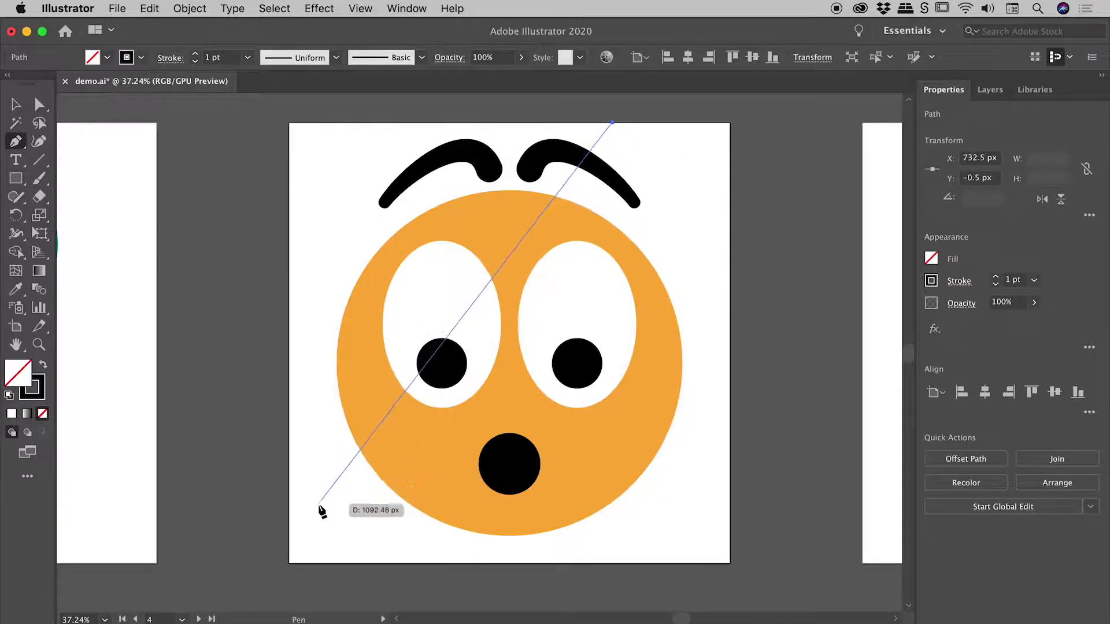
click(290, 577)
super+click(386, 547)
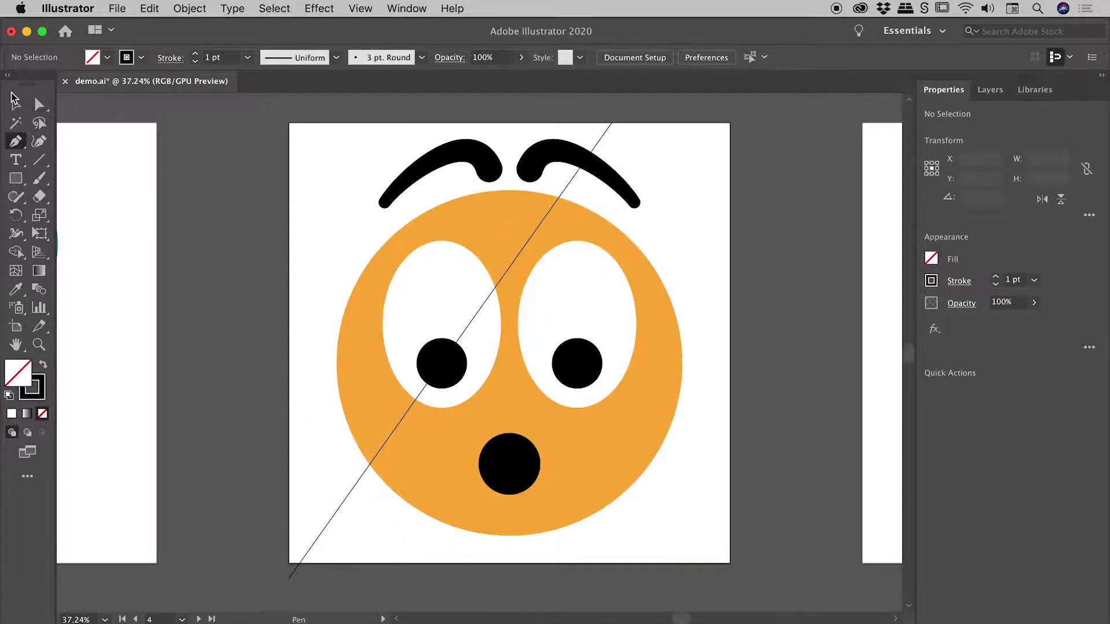
- Select the diagonal line and apply Divide Objects Below to cut the face
click(15, 101)
click(611, 125)
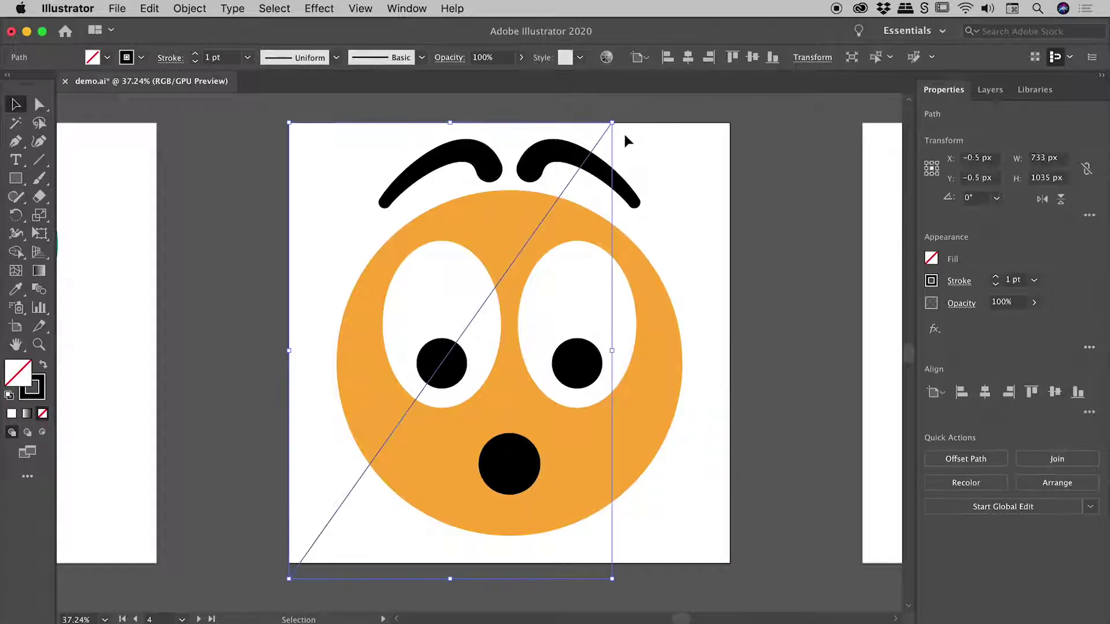
click(190, 8)
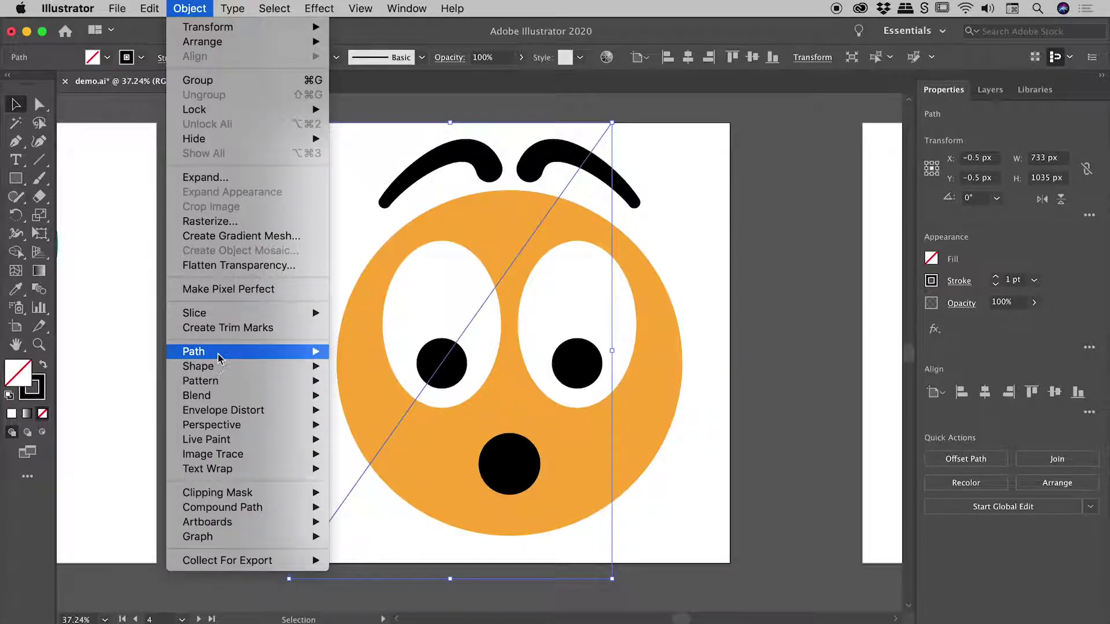
mouse_move(221, 358)
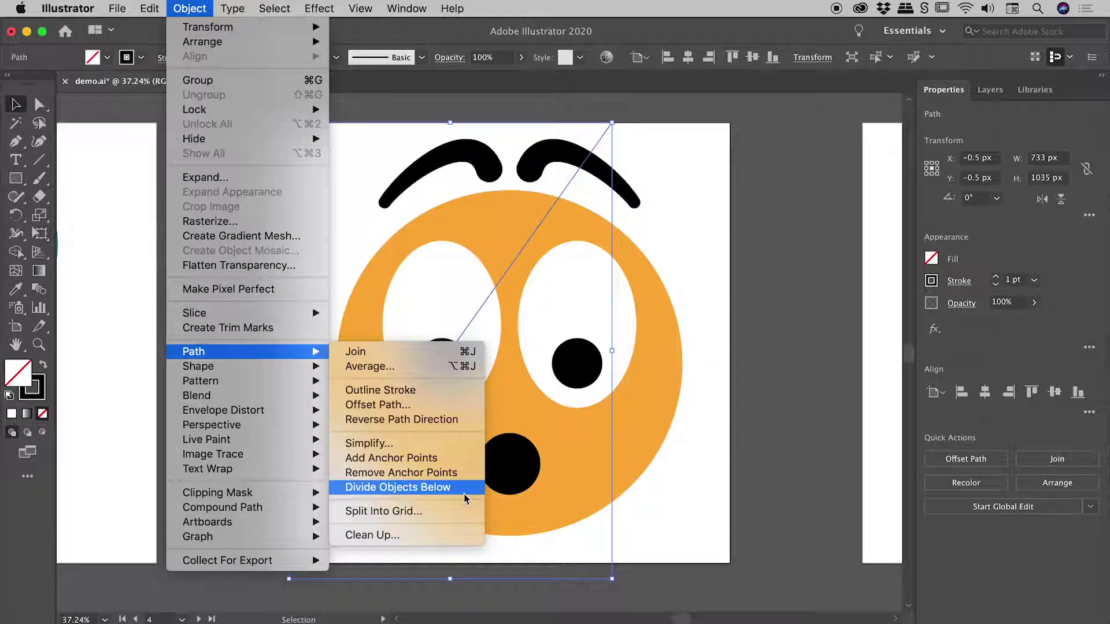
click(464, 494)
click(311, 364)
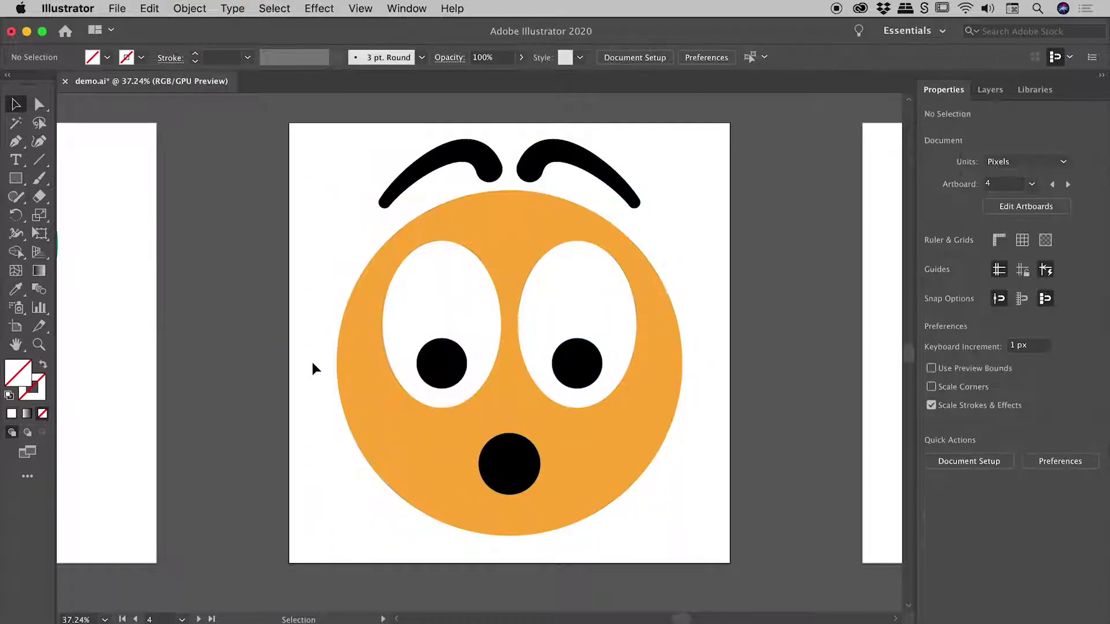
- Test-drag the left face piece and the left eye, undoing each move to restore them
drag(356, 359, 316, 357)
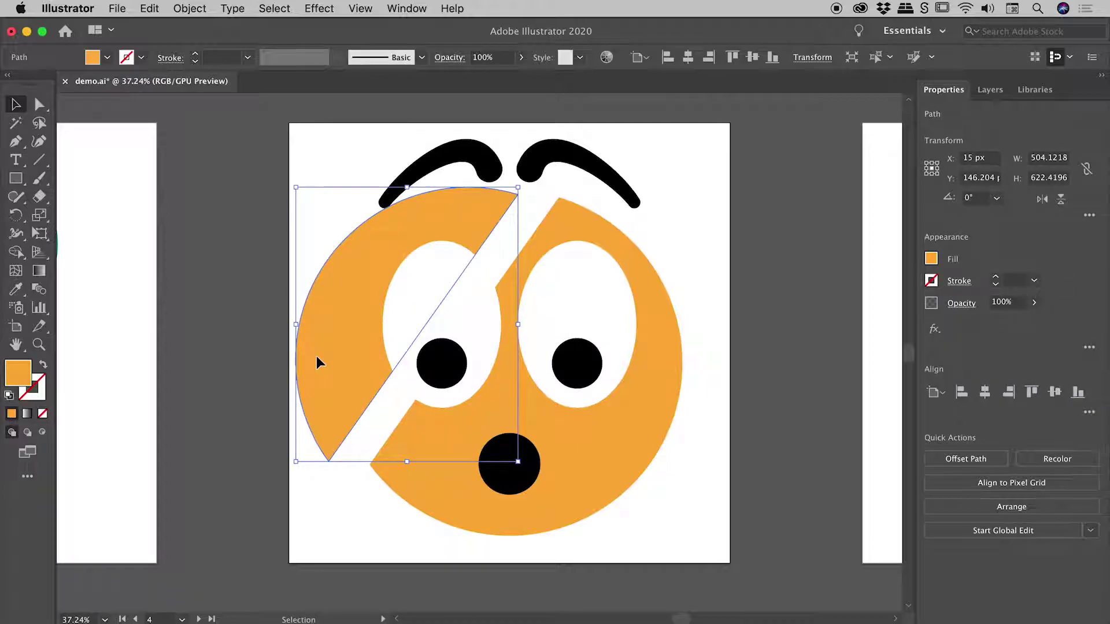
key(super+z)
click(454, 303)
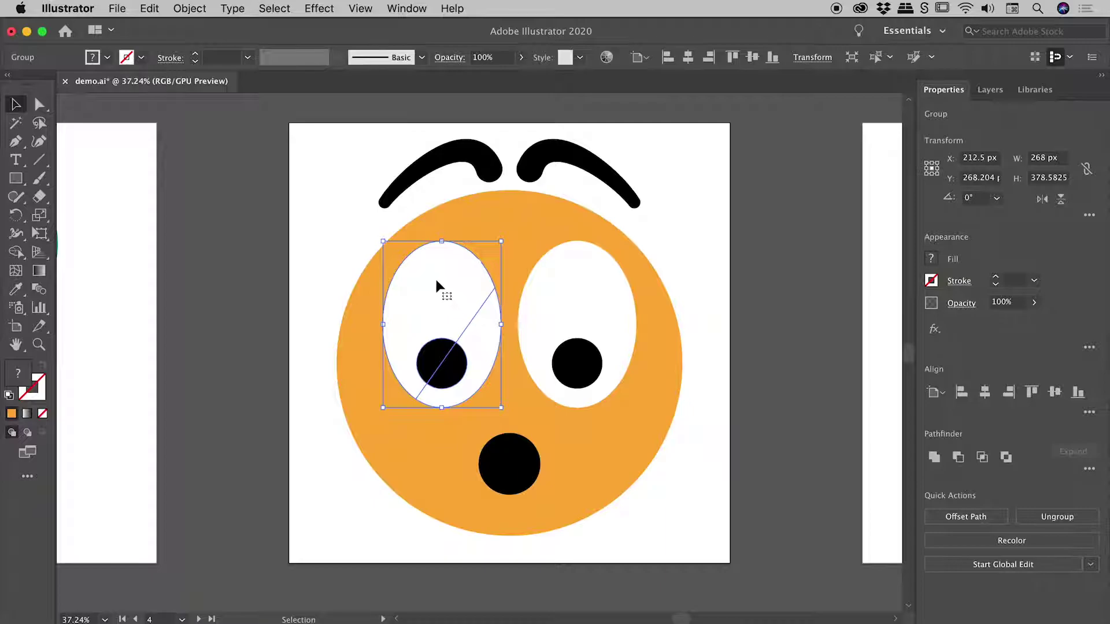
drag(440, 283, 386, 275)
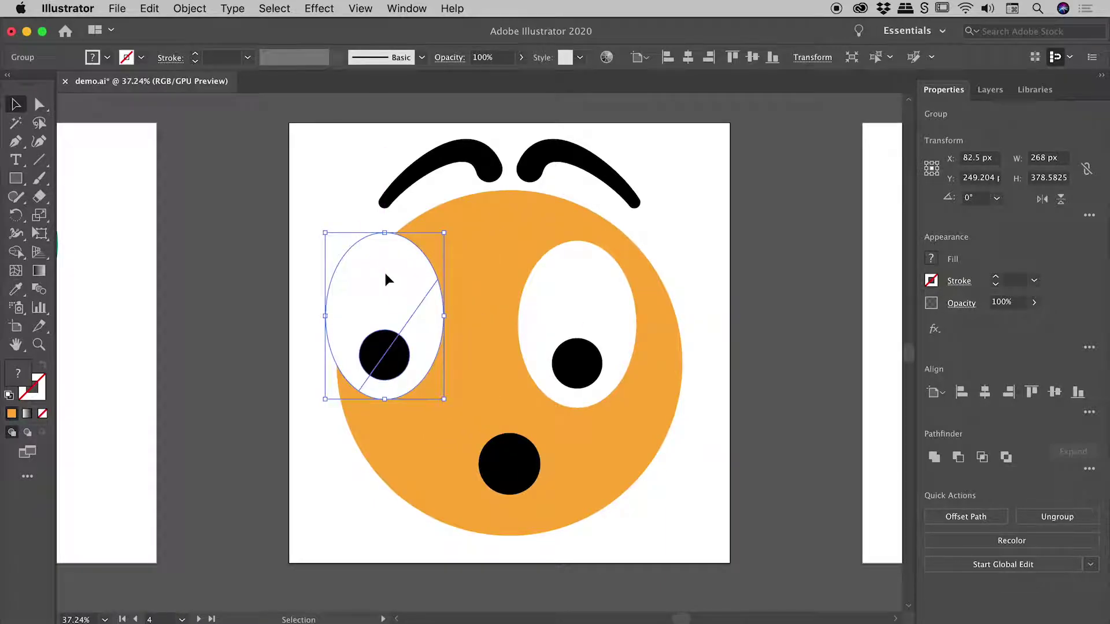
key(super+z)
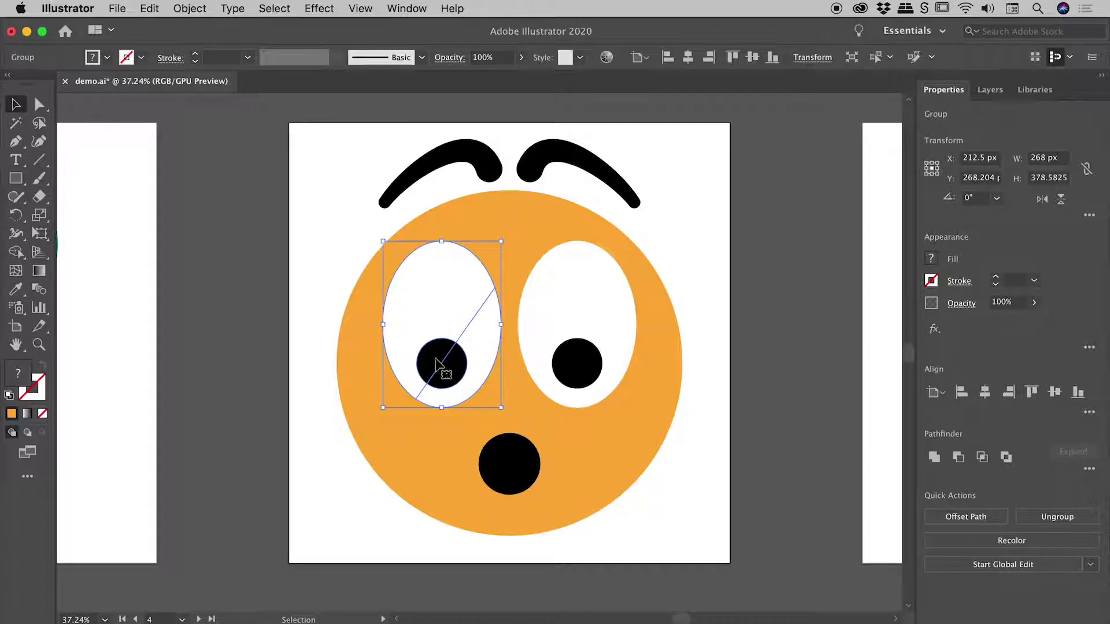
- Ungroup the divided left eye and drag the face's left half aside to reveal the cut
right_click(449, 271)
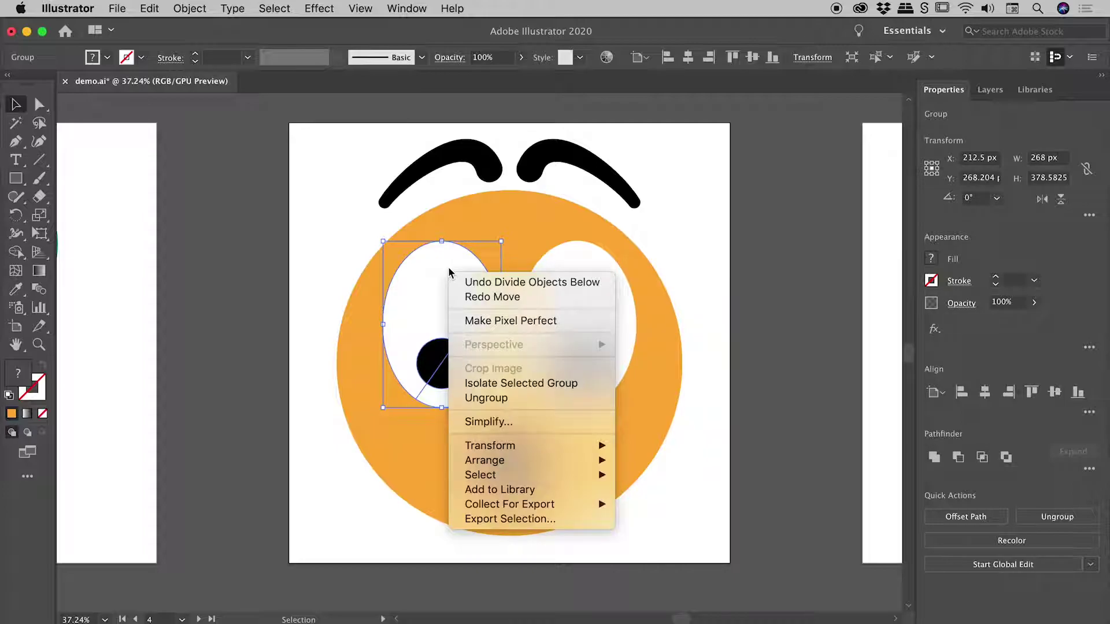
click(513, 399)
click(317, 277)
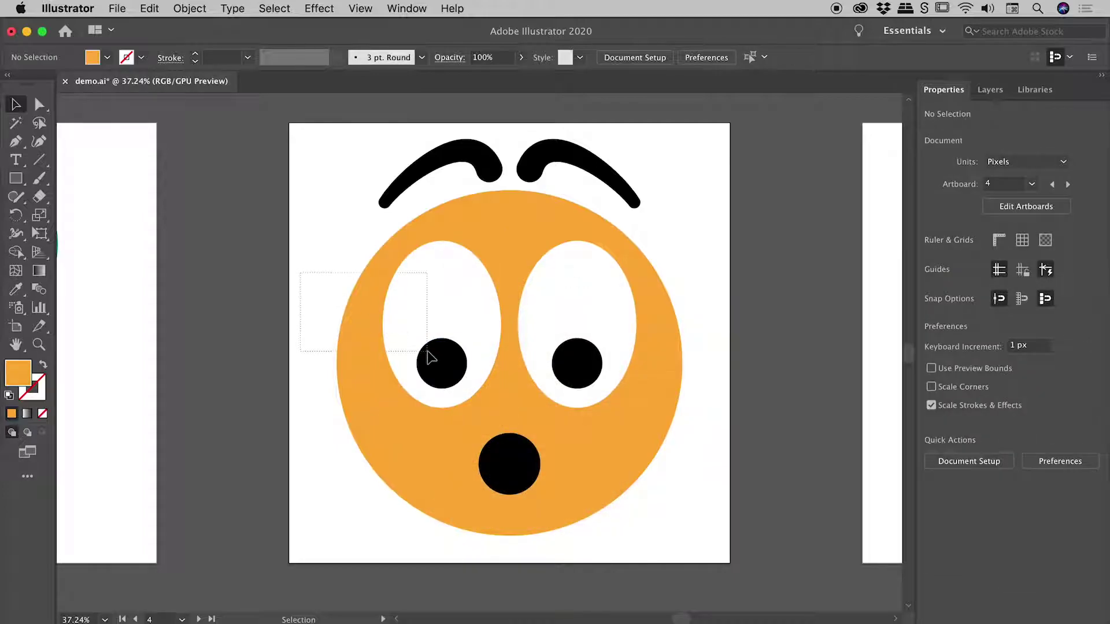
drag(432, 314, 372, 304)
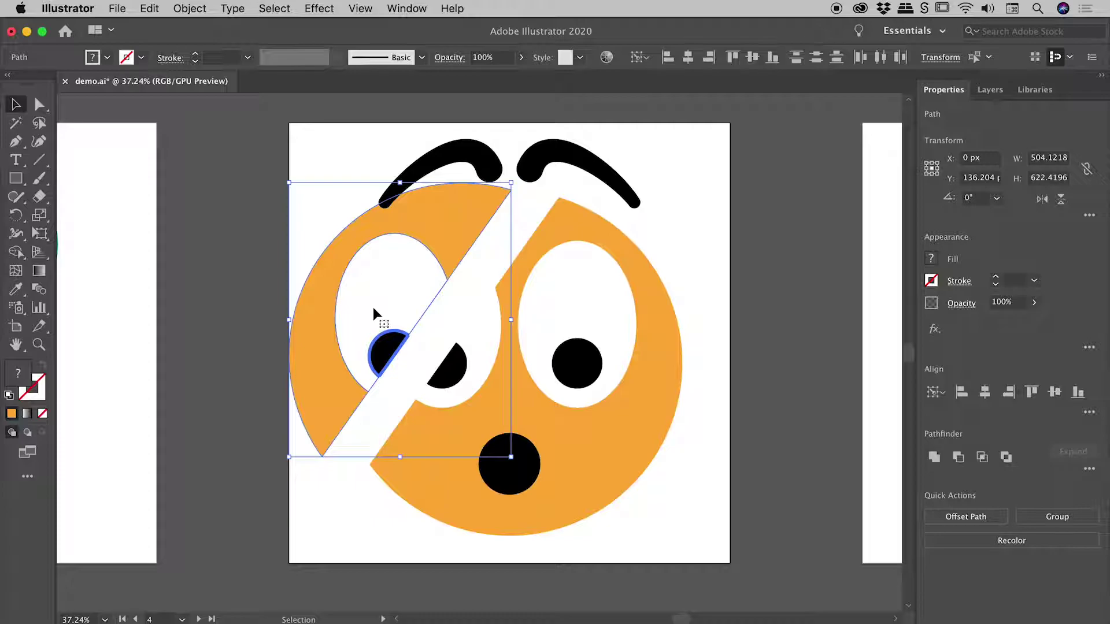
key(a)
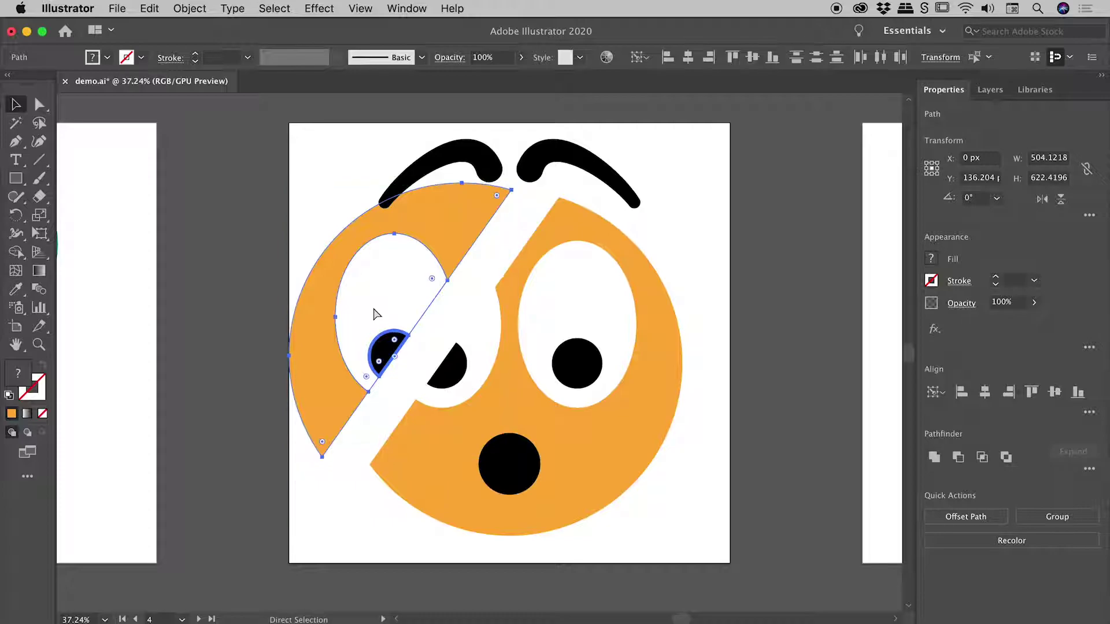
key(v)
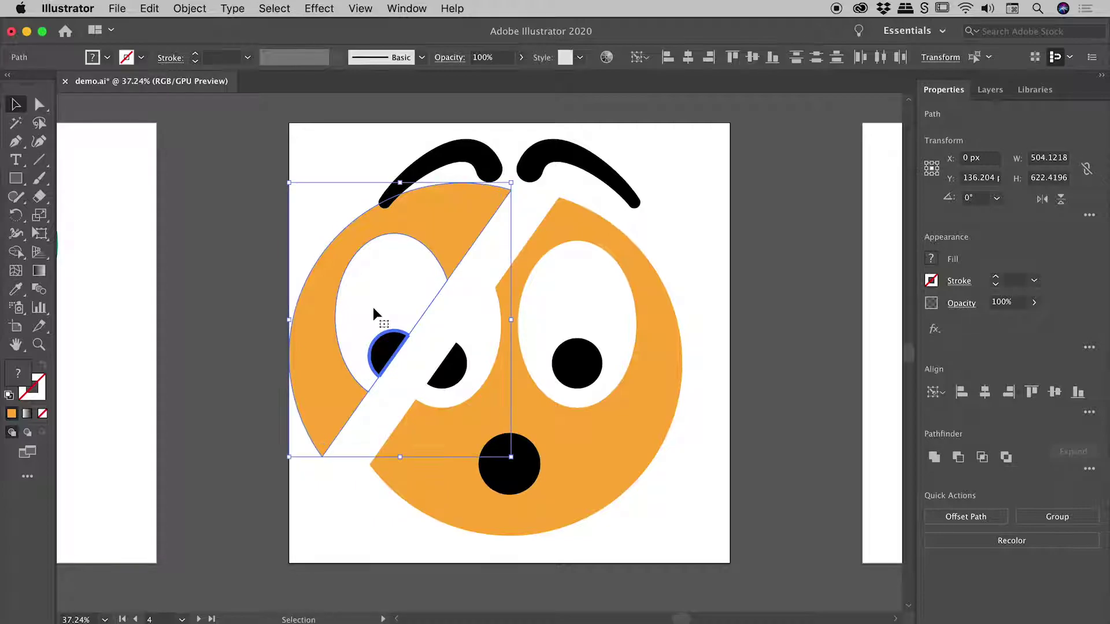
- Deselect and pan to the neighbouring artboard with the uncut face
click(698, 142)
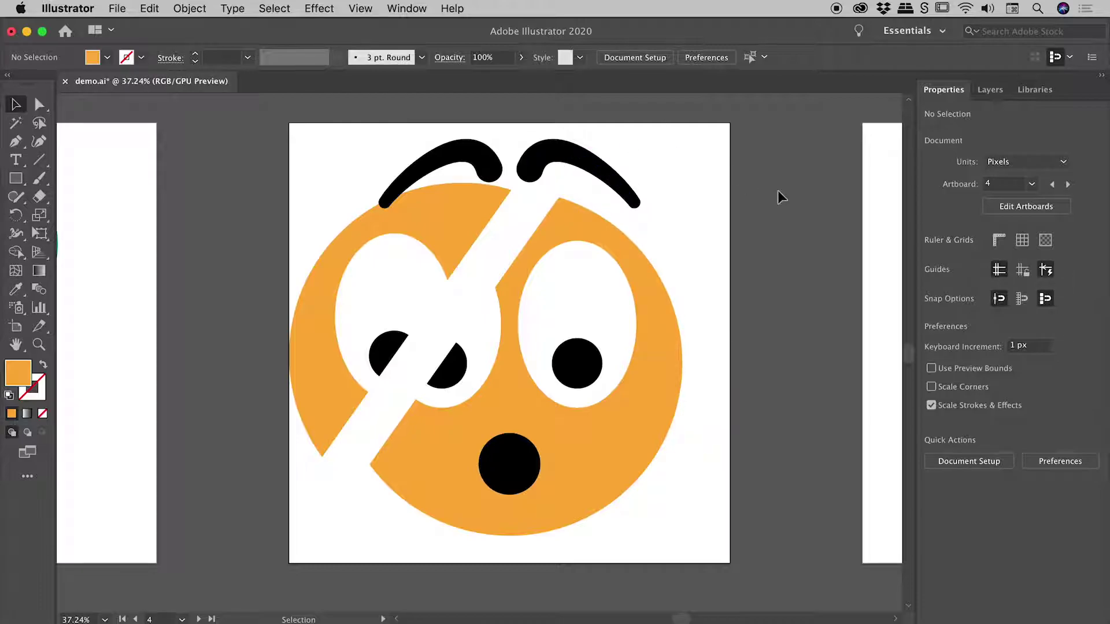
key(space)
drag(895, 201, 368, 237)
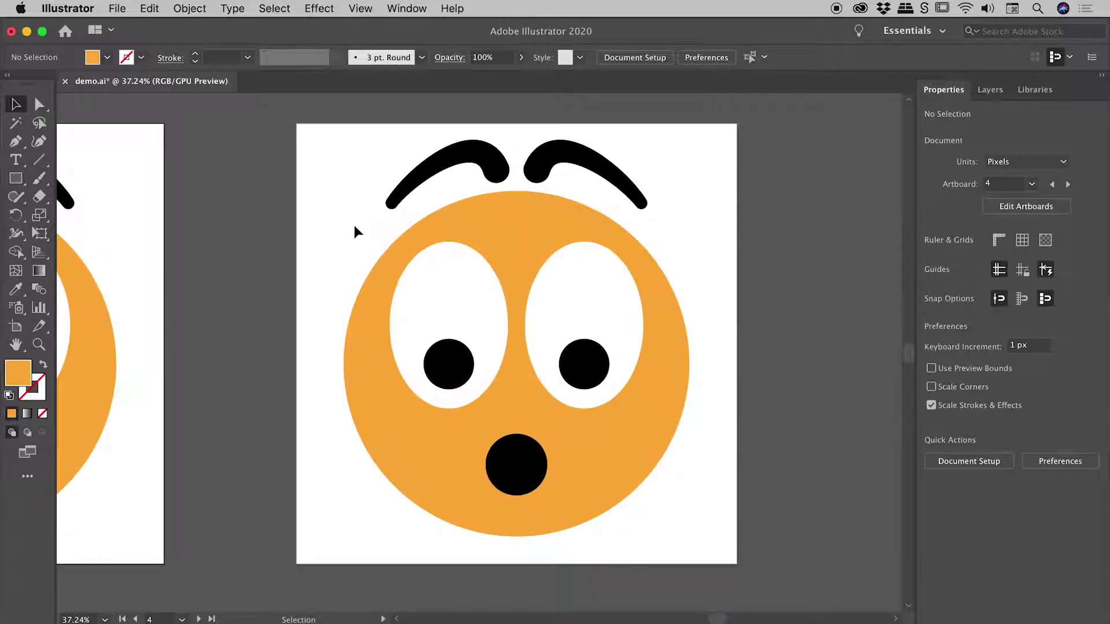
- Draw an unfilled diagonal line across the second face, then switch to Outline view
key(p)
key(d)
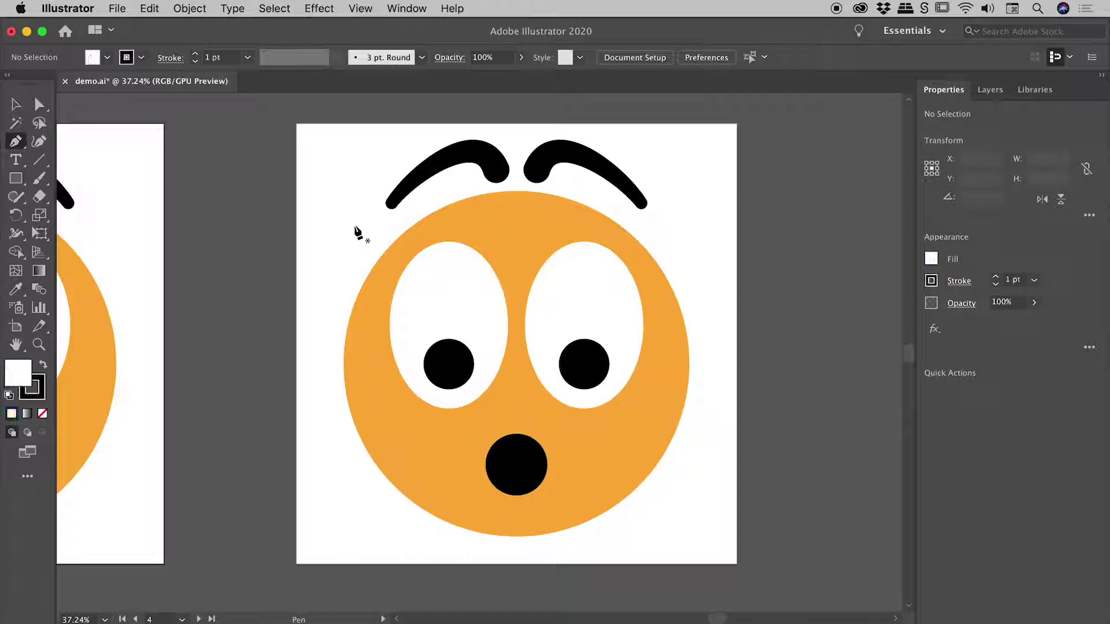
key(slash)
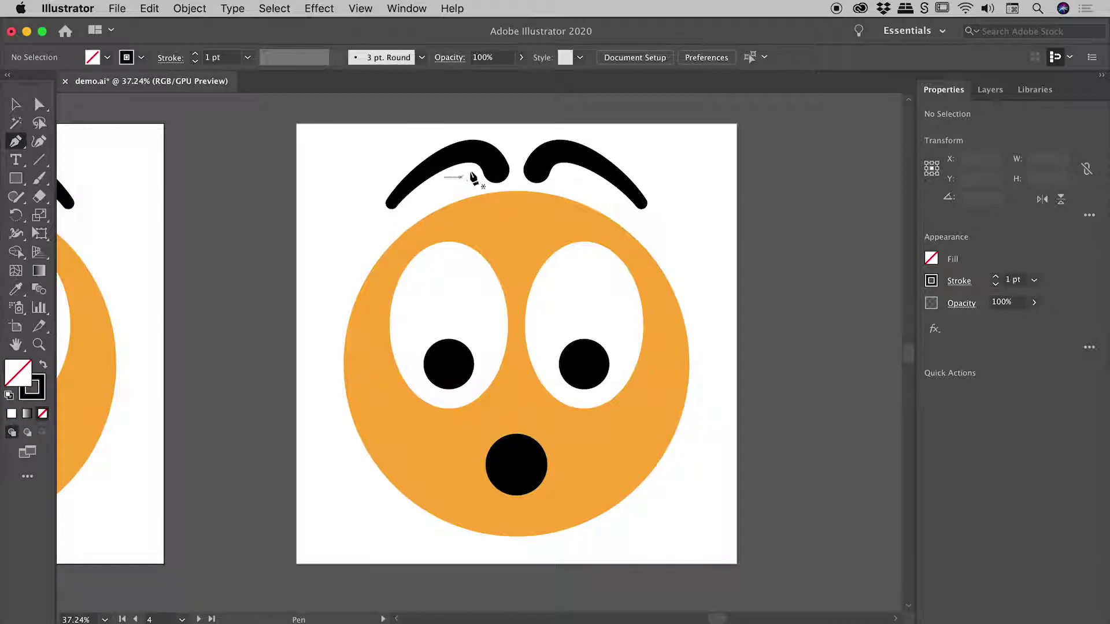
click(631, 124)
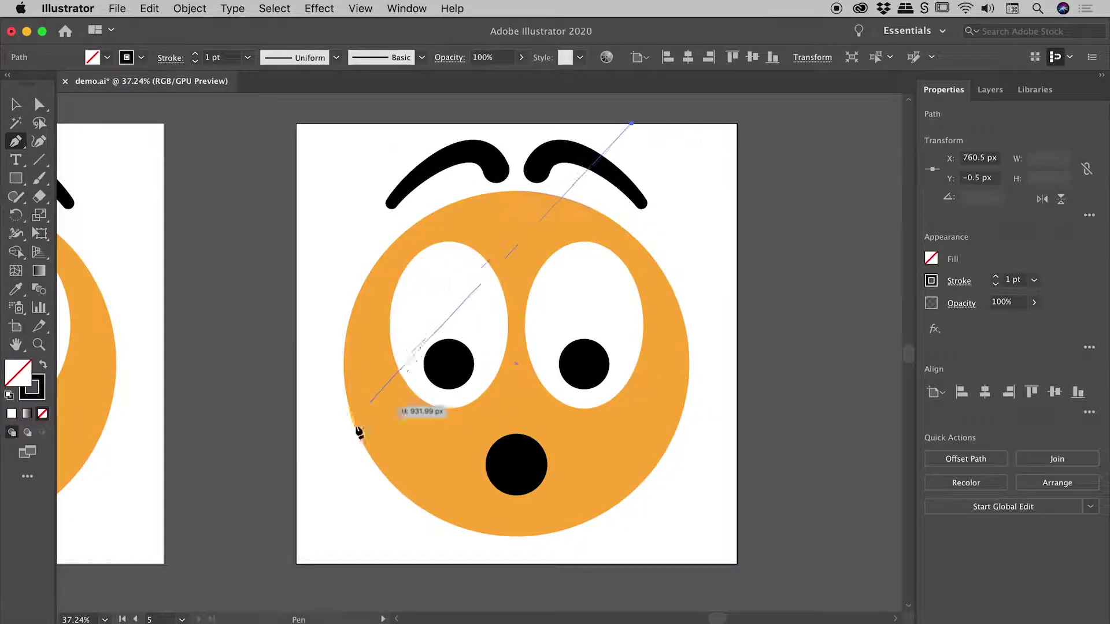
click(285, 566)
super+click(359, 565)
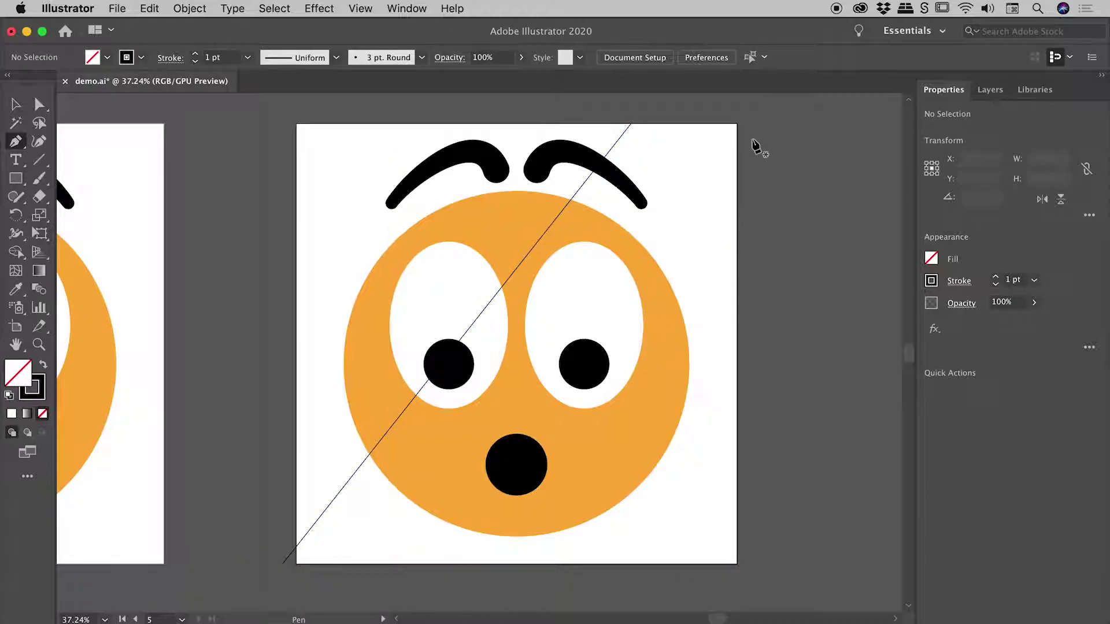
key(v)
click(369, 8)
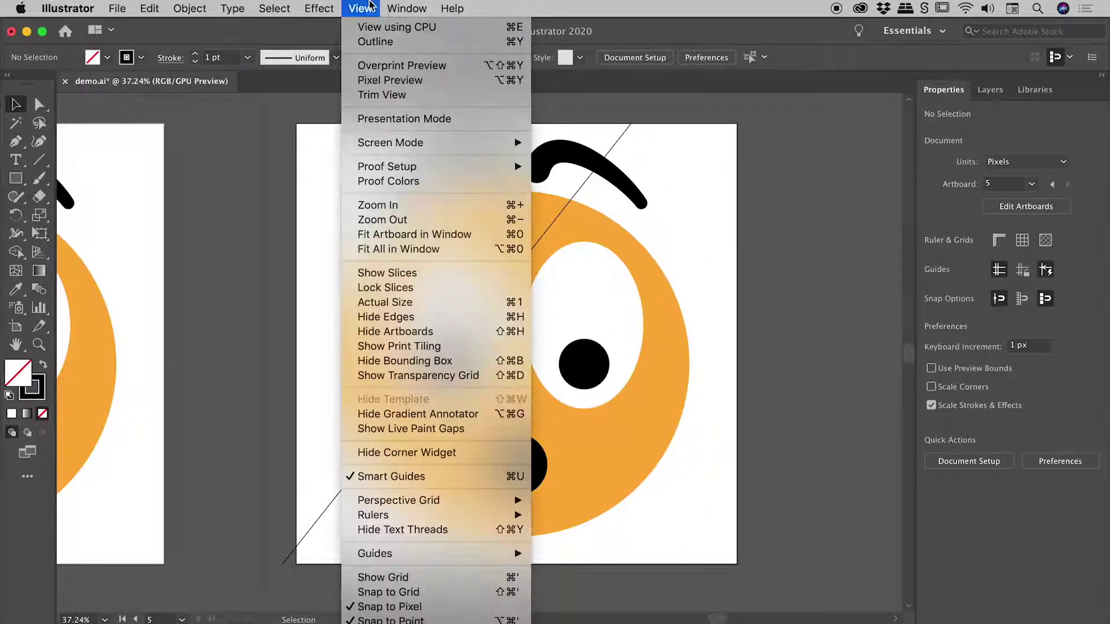
click(400, 44)
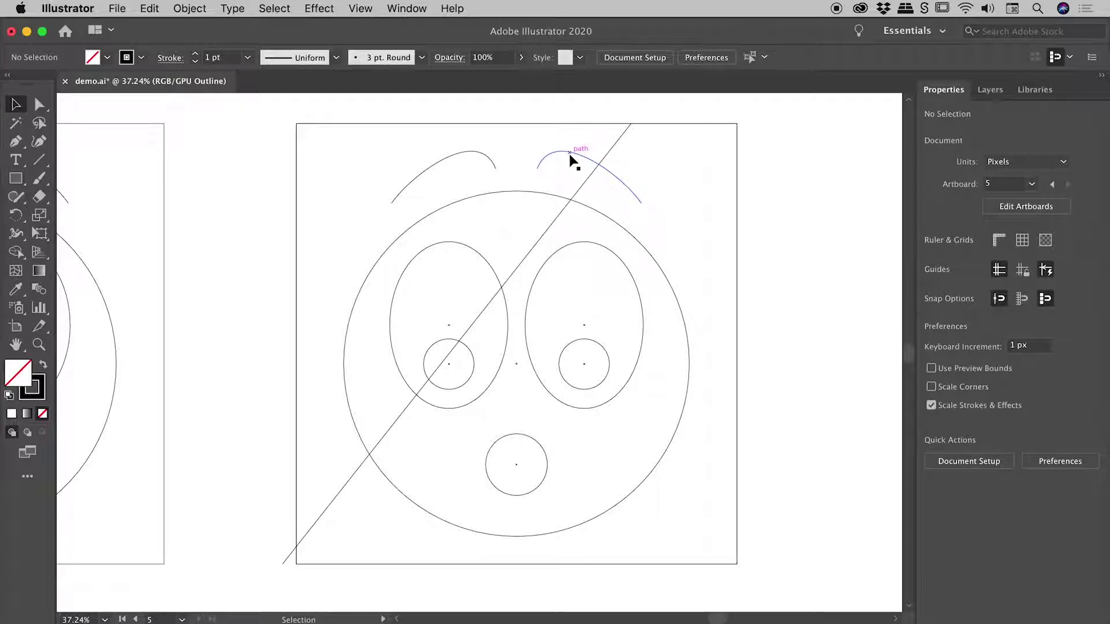
- Return to Preview and apply Object > Expand Appearance to the right eyebrow
click(360, 8)
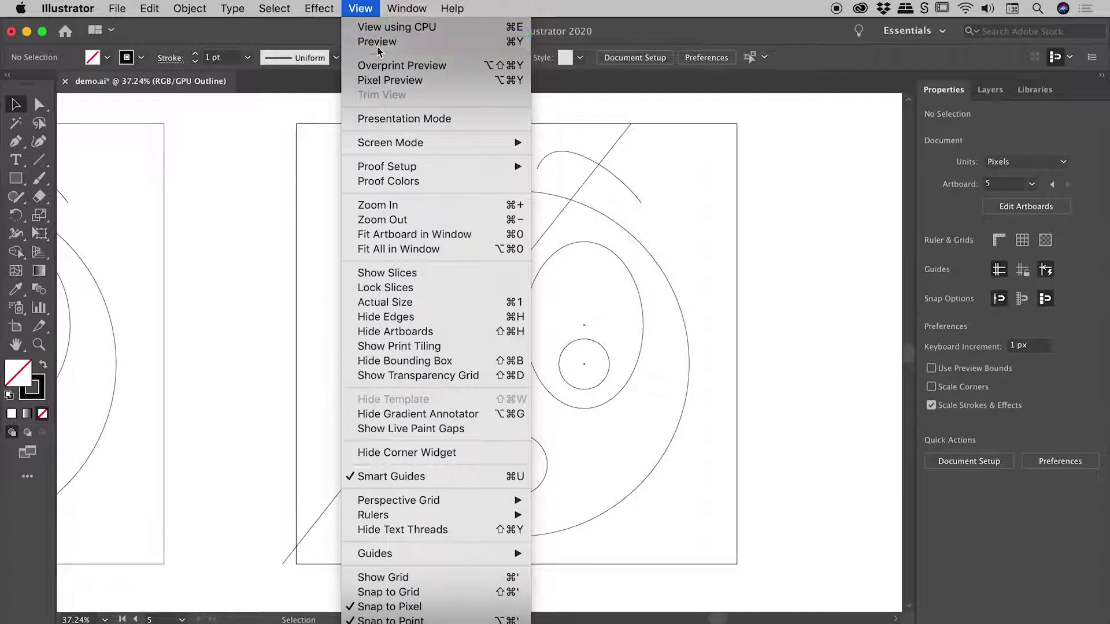
click(376, 42)
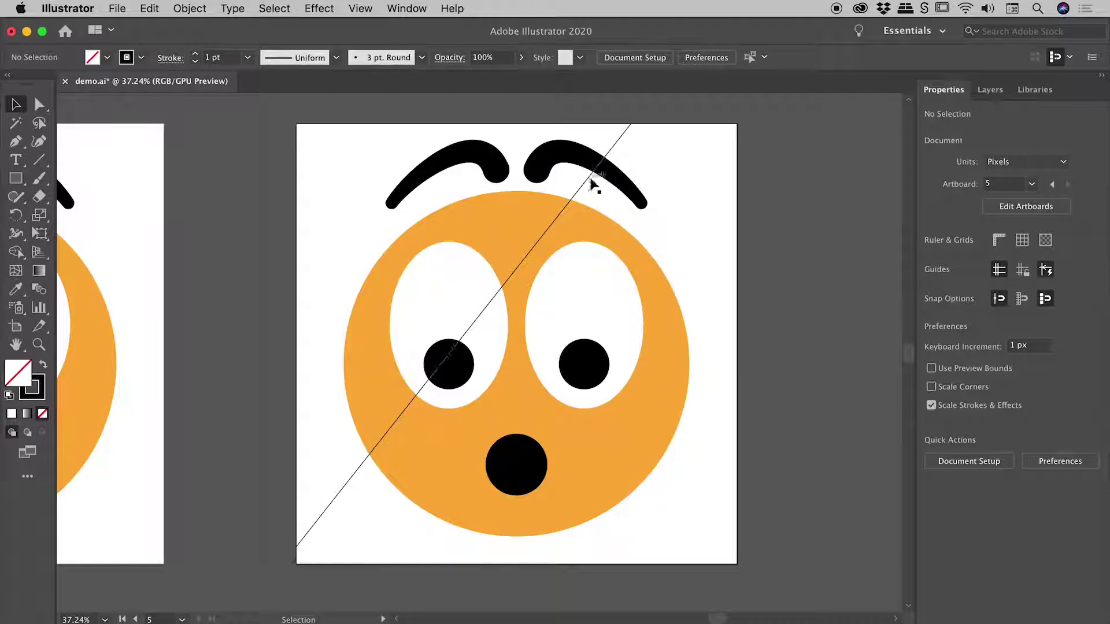
click(559, 159)
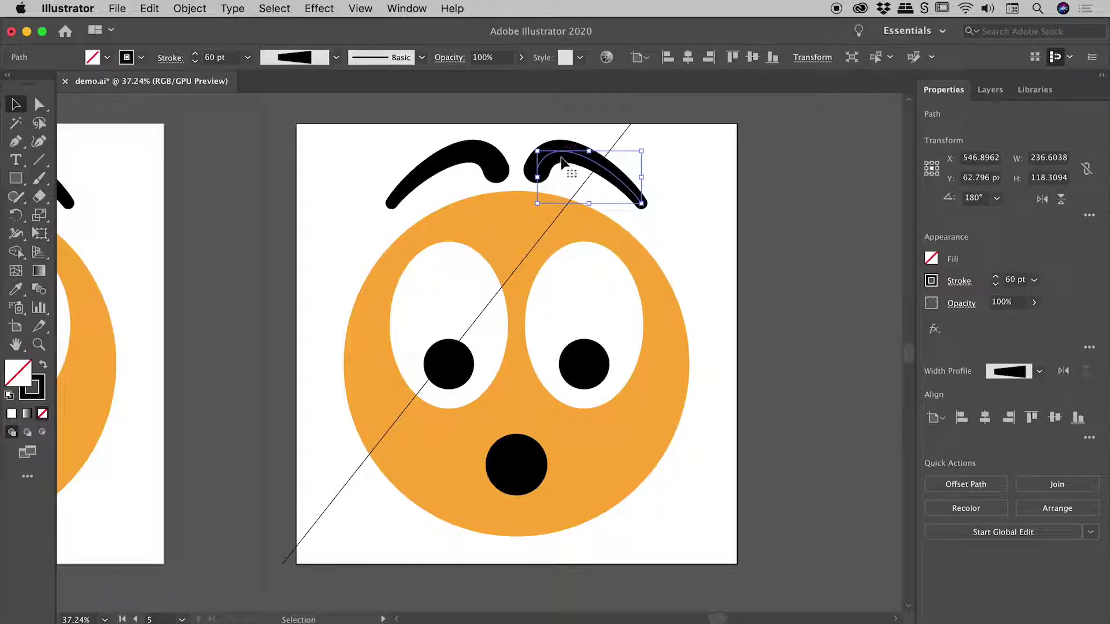
click(190, 8)
click(227, 192)
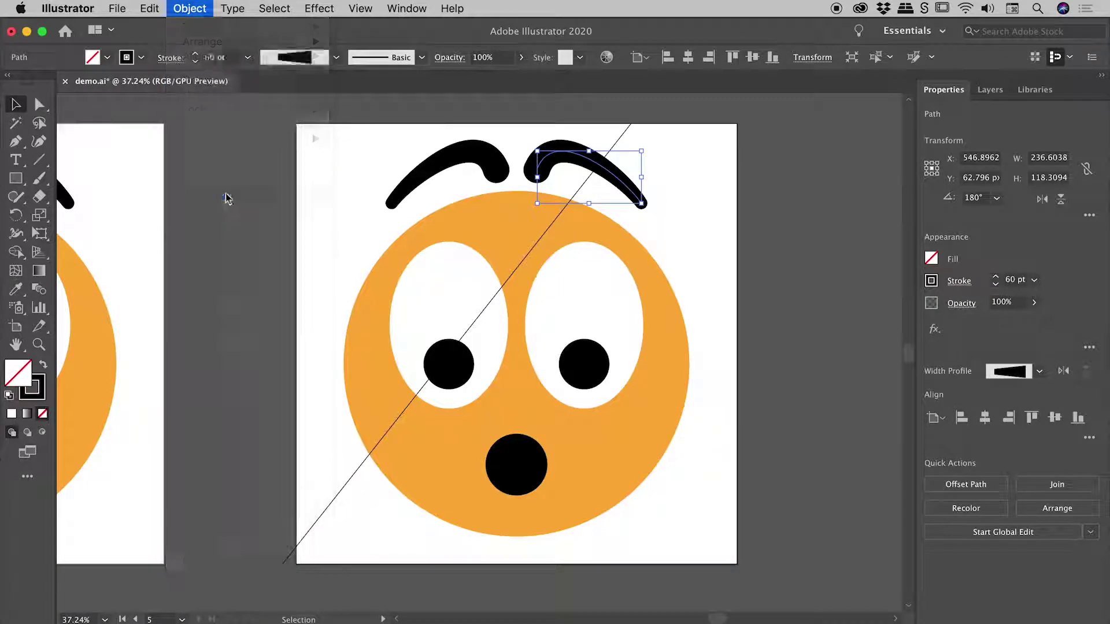
click(747, 187)
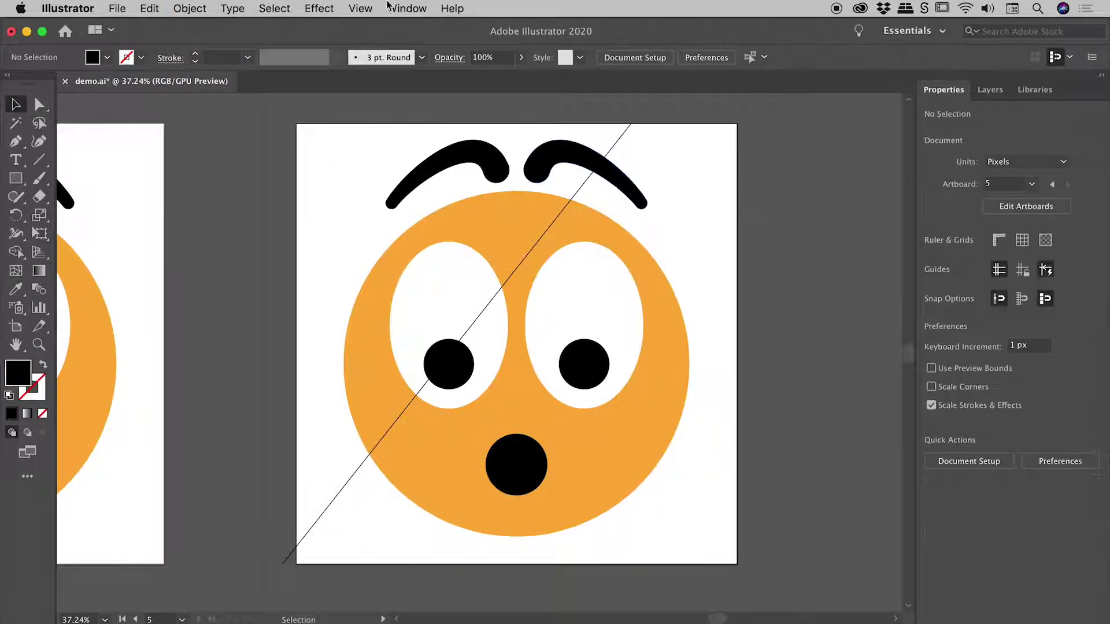
- Check the expanded eyebrow in Outline view, then switch back to Preview
click(360, 8)
click(375, 41)
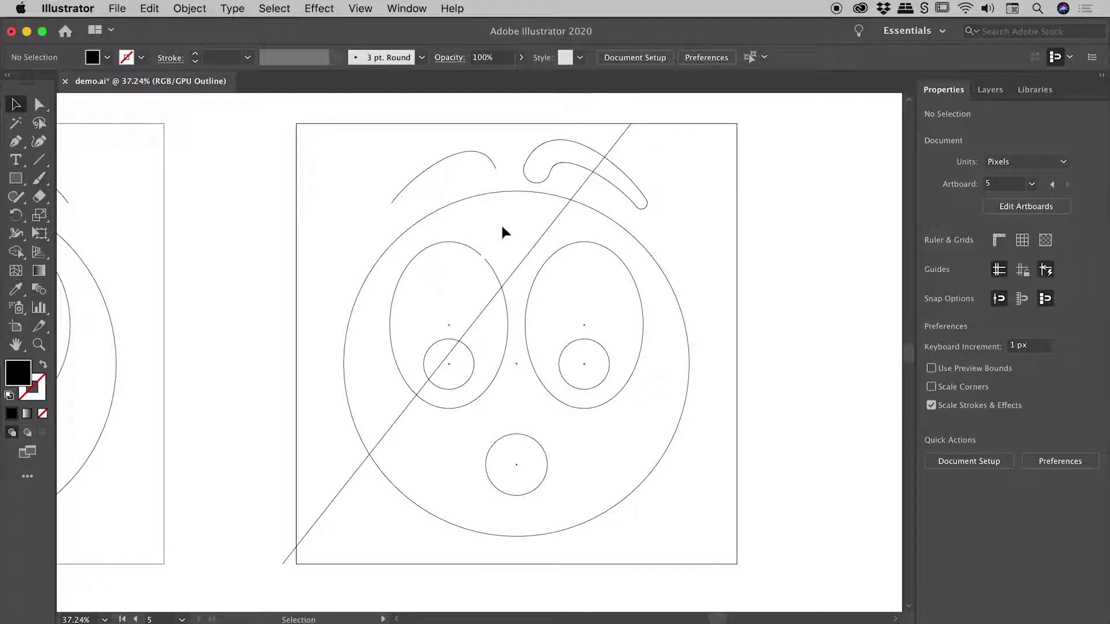
click(374, 9)
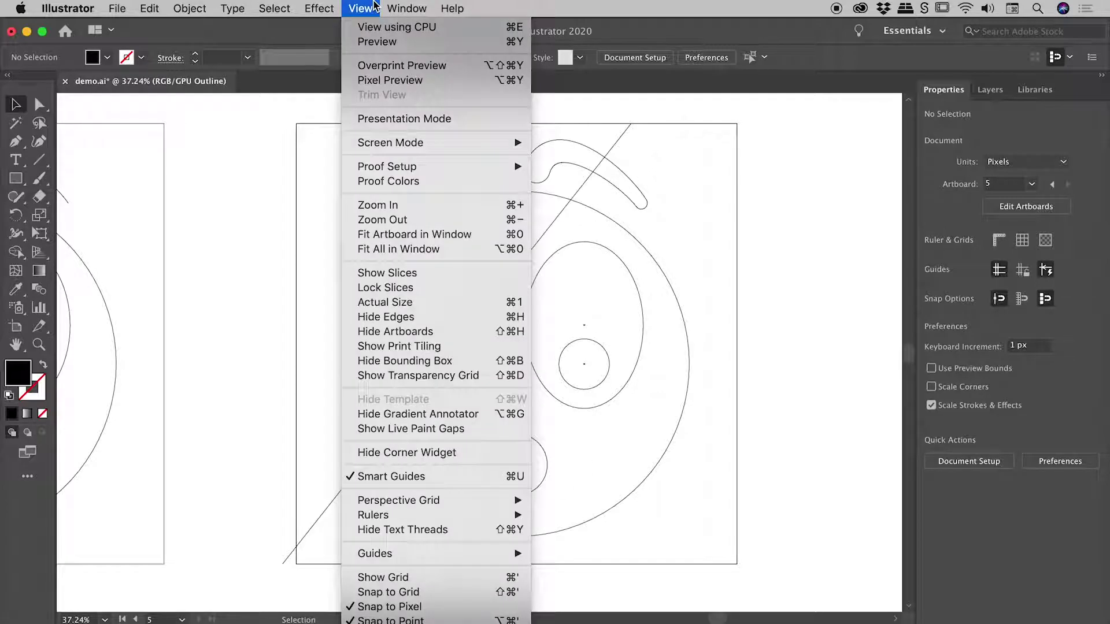
click(376, 42)
- Divide the second face and its expanded right eyebrow along the diagonal line with Divide Objects Below
click(625, 132)
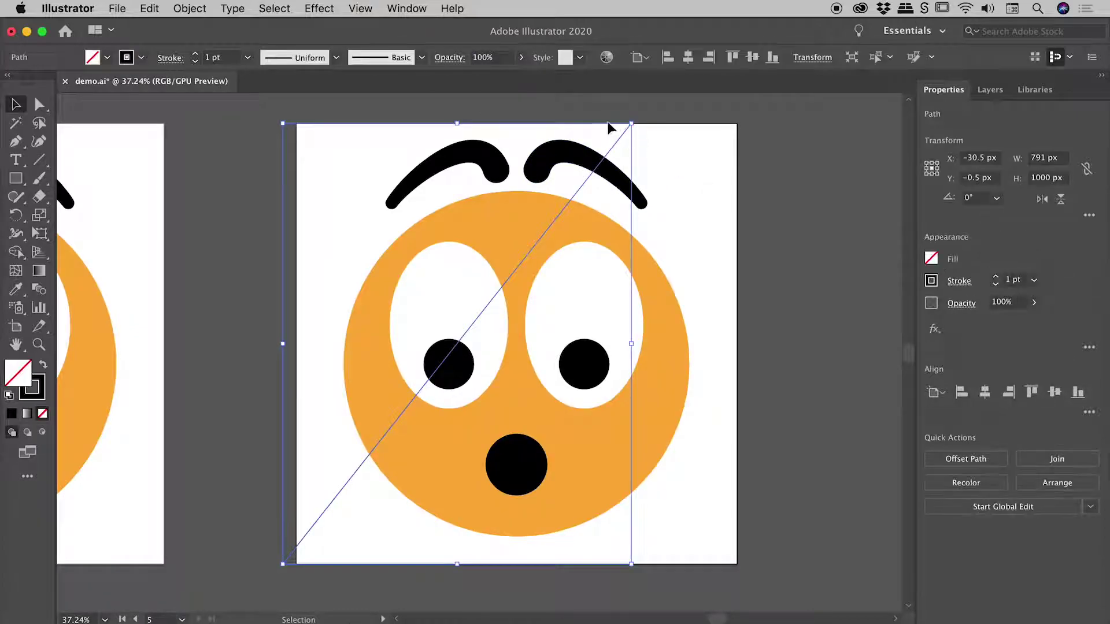
click(197, 8)
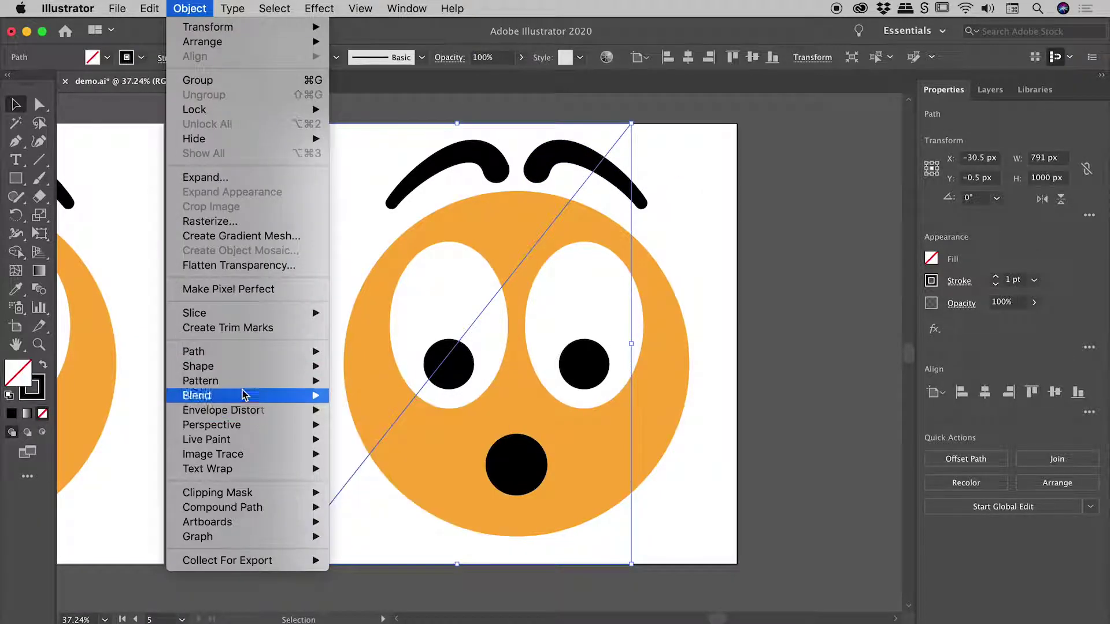
mouse_move(260, 352)
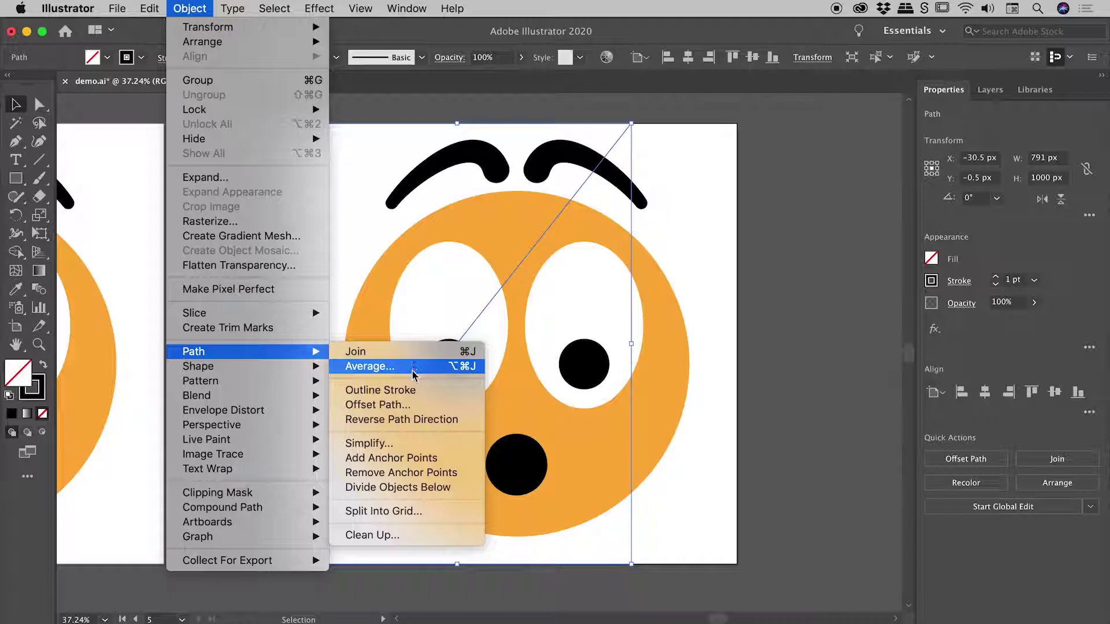
click(431, 494)
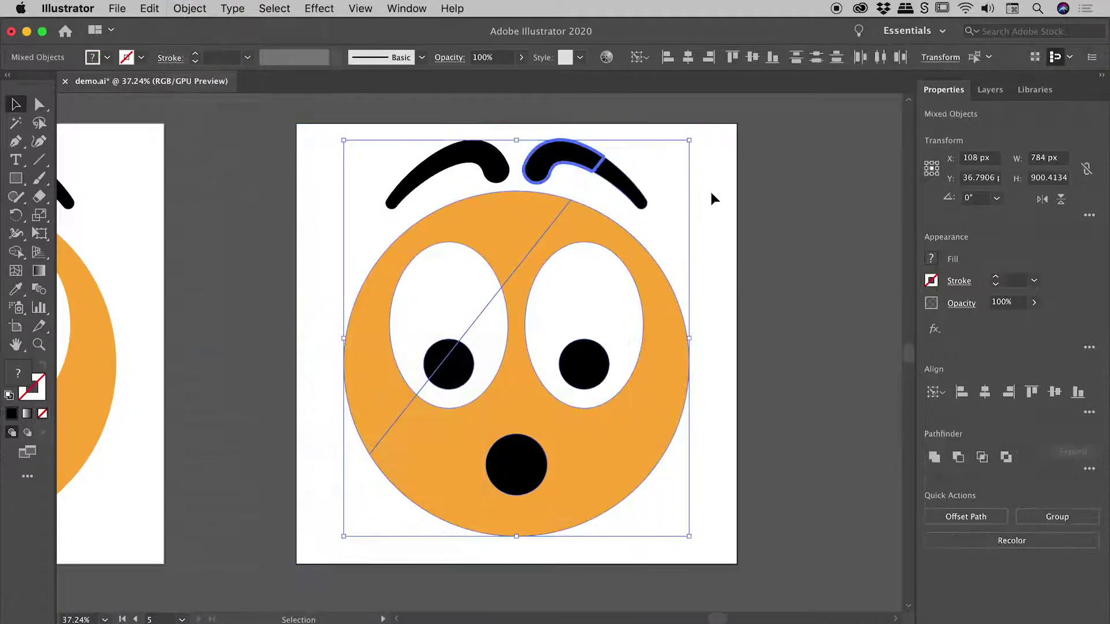
- Drag the eyebrow's cut-off tip away to the right to reveal the cut
click(711, 198)
drag(628, 194, 662, 200)
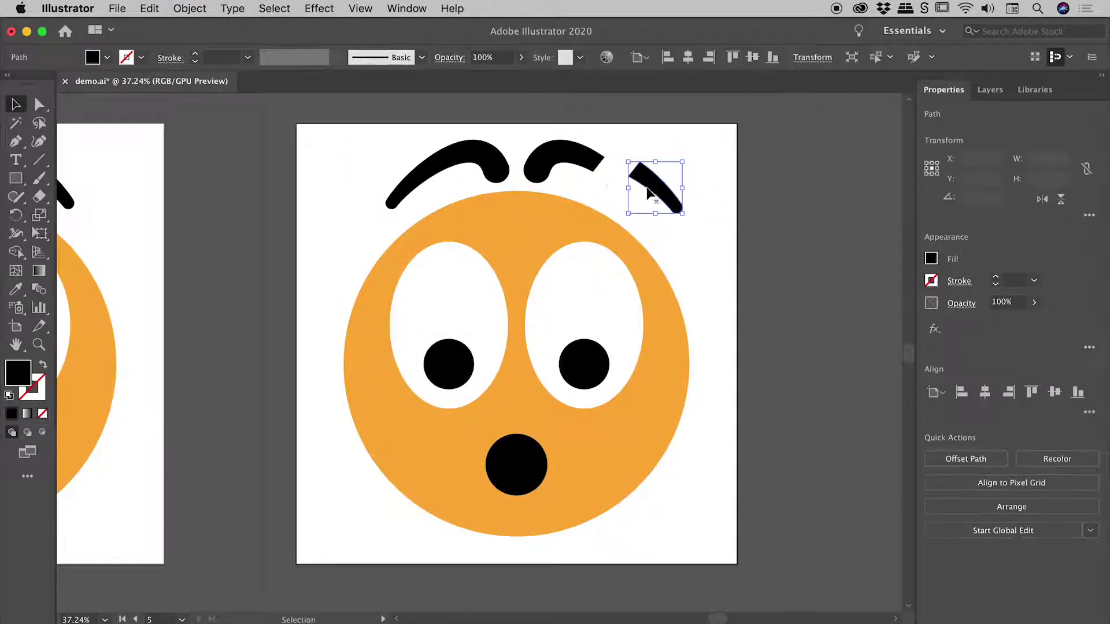
click(674, 149)
click(189, 8)
mouse_move(199, 352)
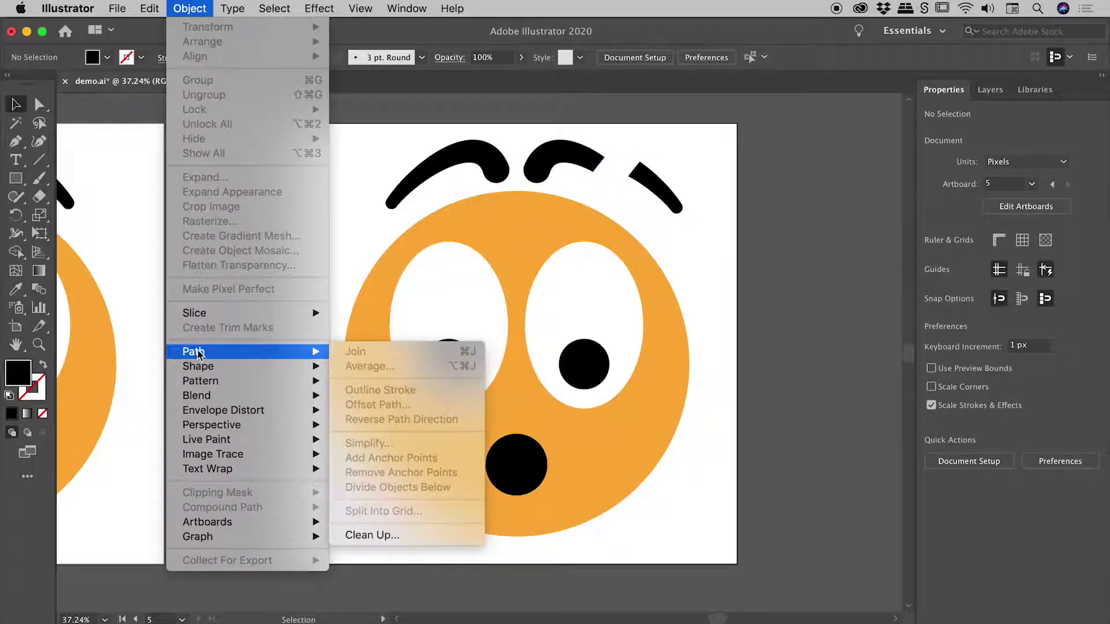